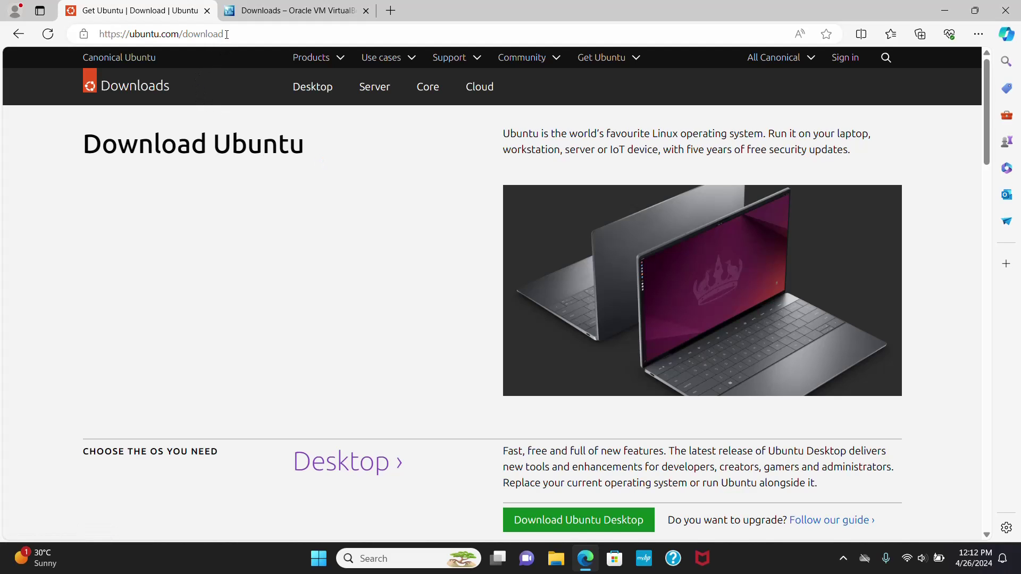
{"action": "left_click_drag", "start_coordinate": [985, 96], "coordinate": [984, 111]}
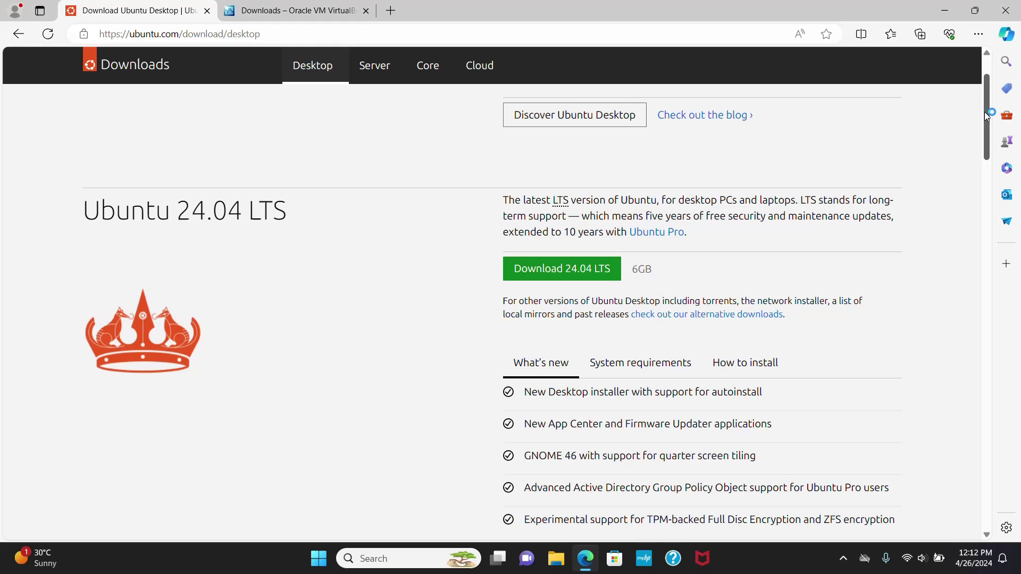
{"action": "scroll", "coordinate": [984, 112], "scroll_direction": "down", "scroll_amount": 1}
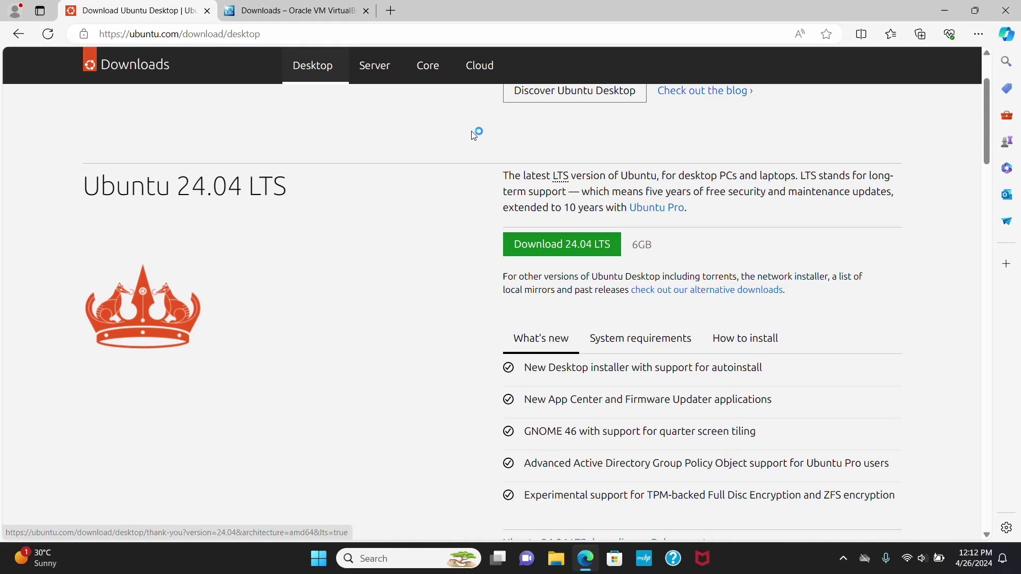
Switch from the Ubuntu 24.04 LTS download page to the VirtualBox Downloads page.
{"action": "left_click", "coordinate": [315, 7]}
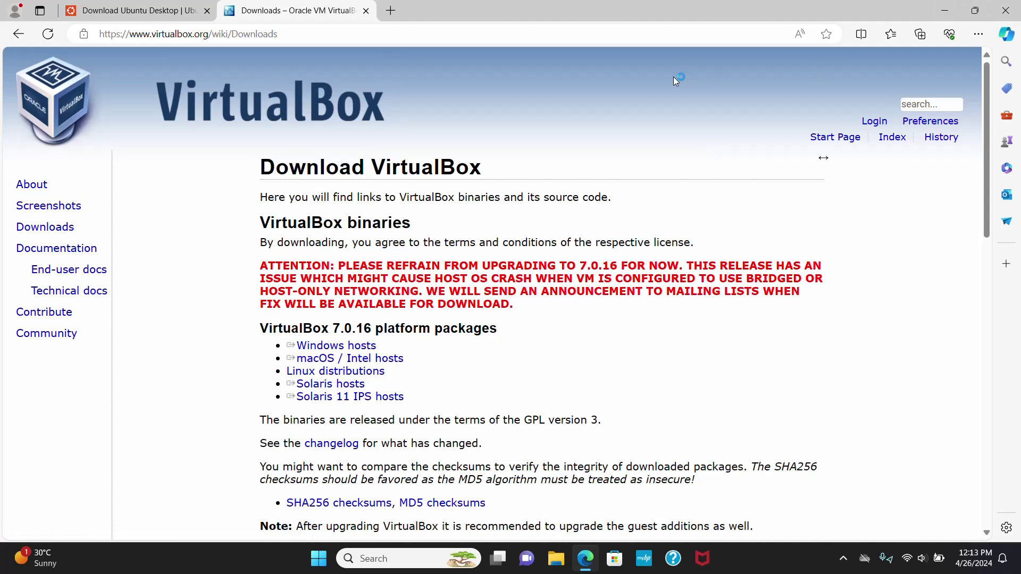
Minimize Edge and launch Oracle VM VirtualBox from the desktop icon.
{"action": "left_click", "coordinate": [942, 10]}
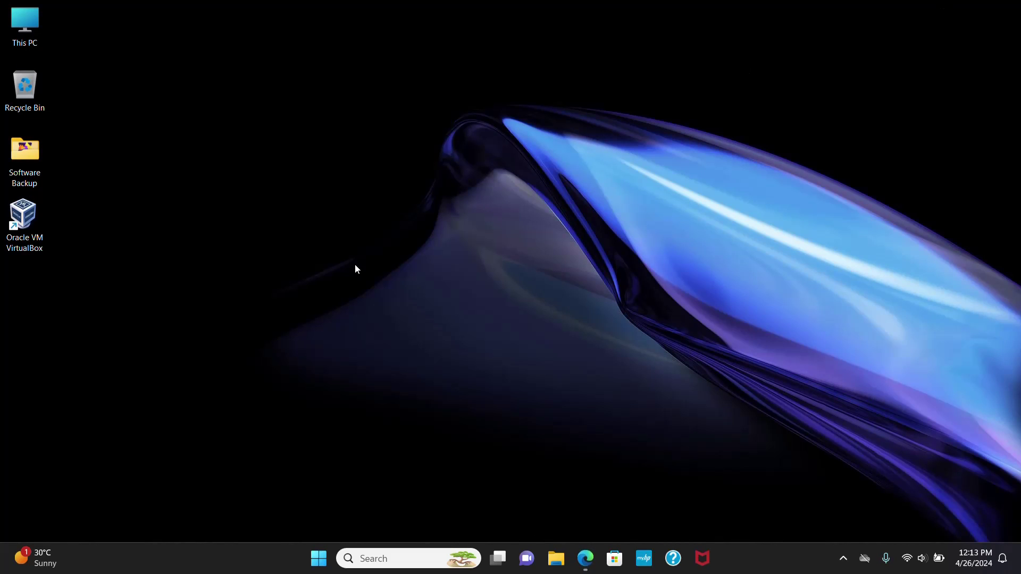
{"action": "double_click", "coordinate": [31, 213]}
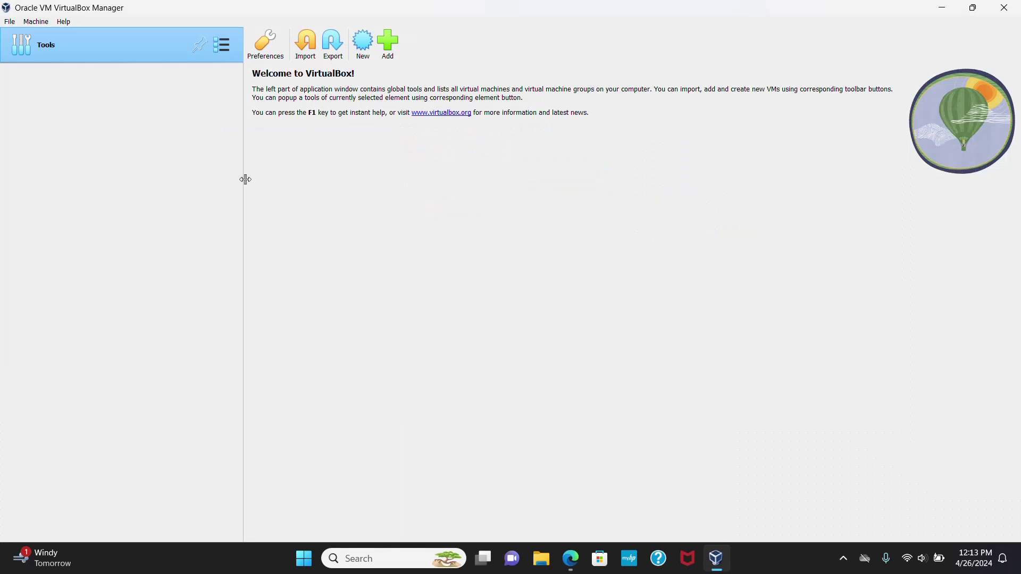
Start a new VM named UBUNTU 24.04 LTS in the default folder and list ISO choices.
{"action": "left_click", "coordinate": [363, 42]}
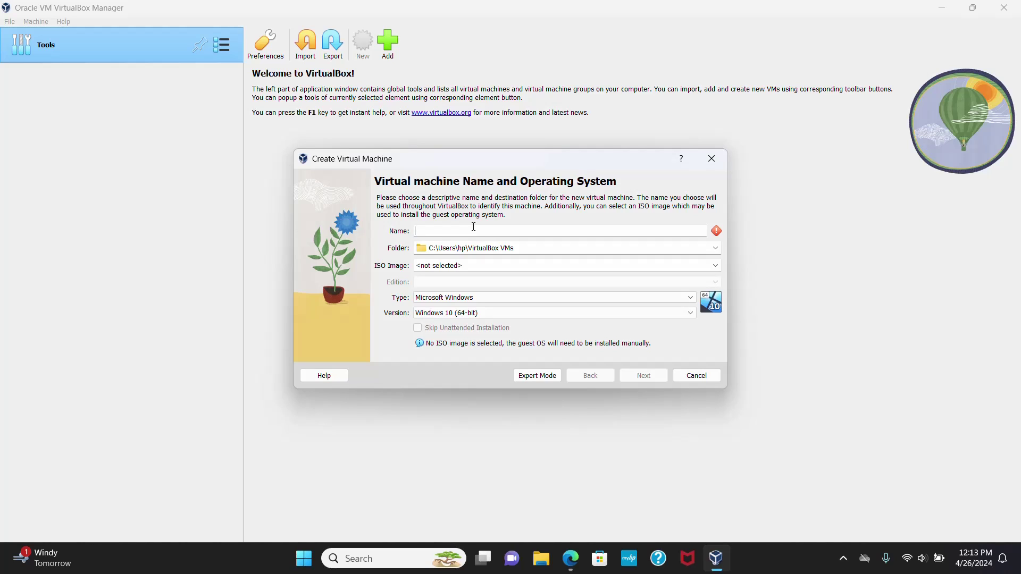
{"action": "type", "text": "UBUNTU "}
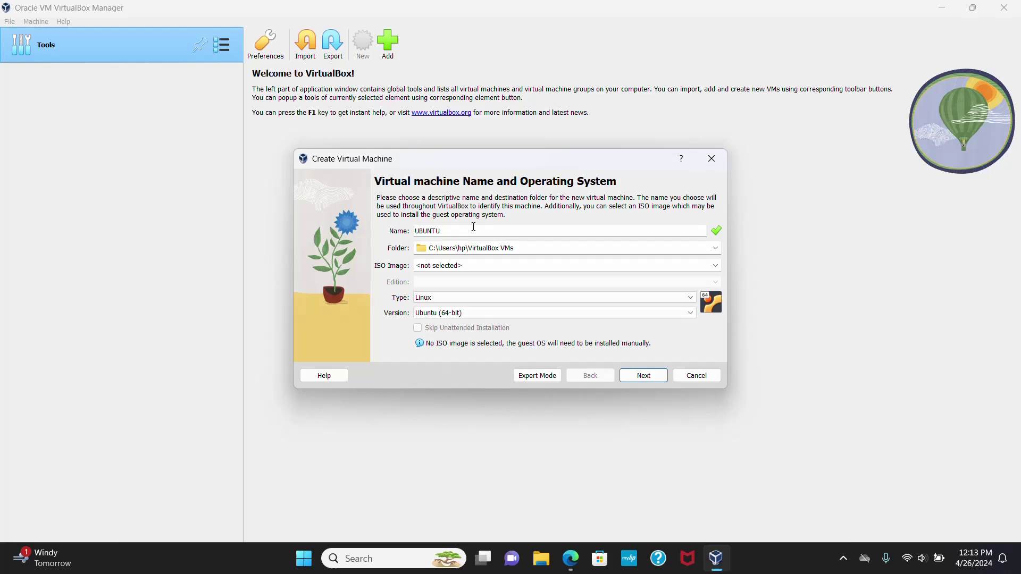
{"action": "type", "text": "24."}
{"action": "type", "text": "04 LT"}
{"action": "type", "text": "S"}
{"action": "left_click", "coordinate": [538, 270]}
{"action": "left_click", "coordinate": [715, 248]}
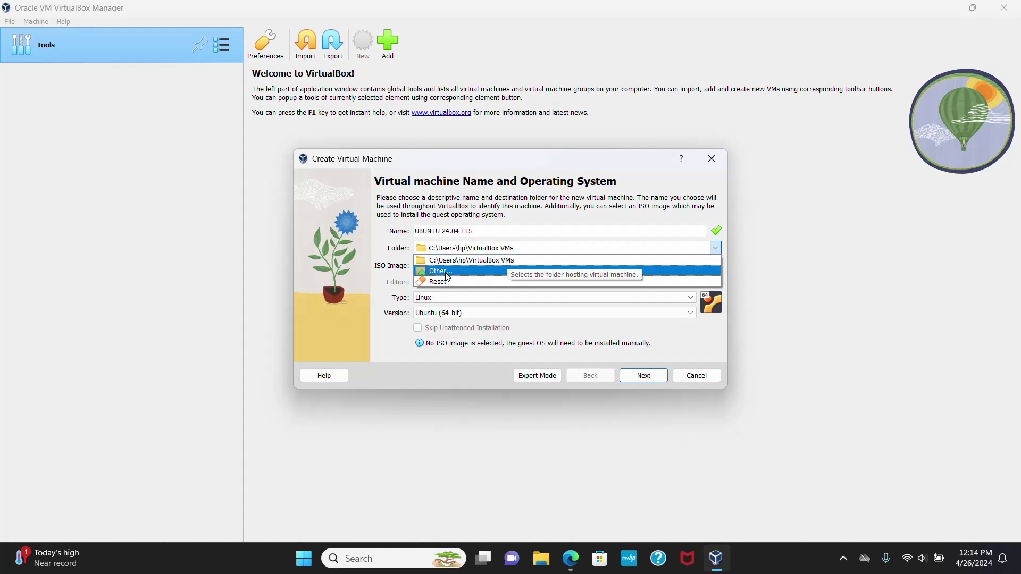
{"action": "left_click", "coordinate": [649, 171]}
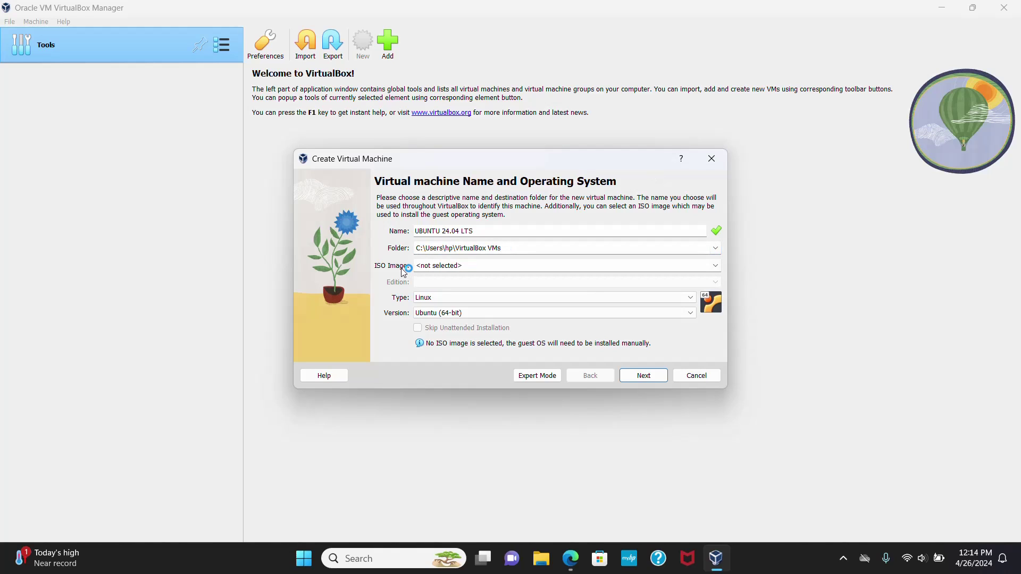
{"action": "left_click", "coordinate": [715, 267]}
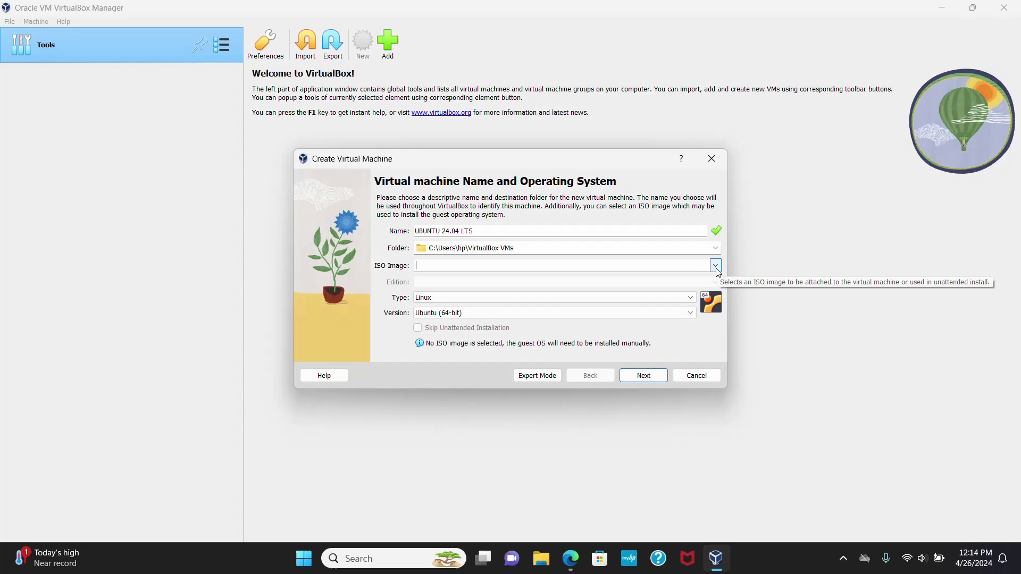
{"action": "left_click", "coordinate": [716, 268]}
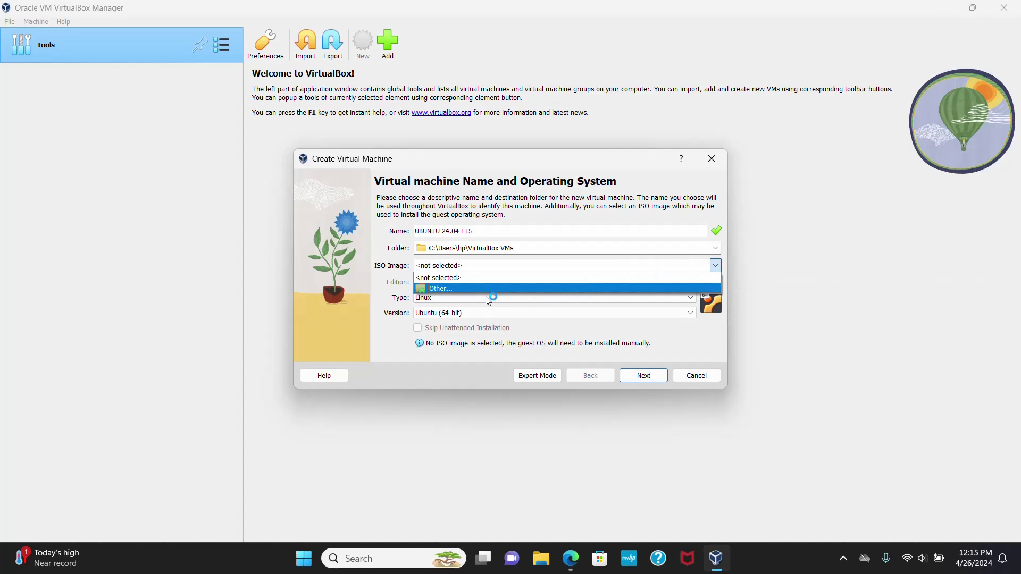
Attach ubuntu-24.04-desktop-amd64.iso from Downloads\Programs as the installation disc.
{"action": "left_click", "coordinate": [467, 289]}
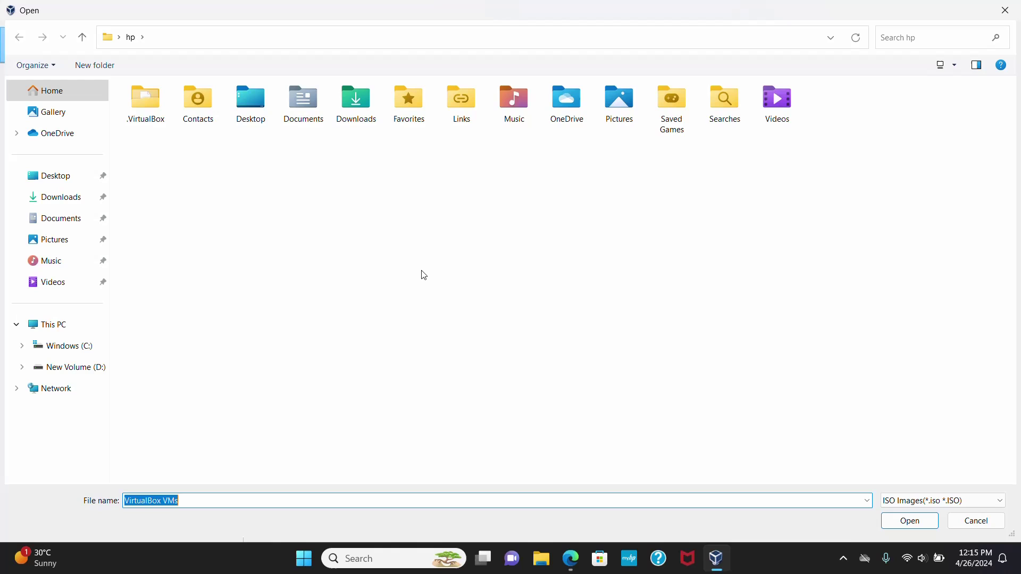
{"action": "double_click", "coordinate": [368, 120]}
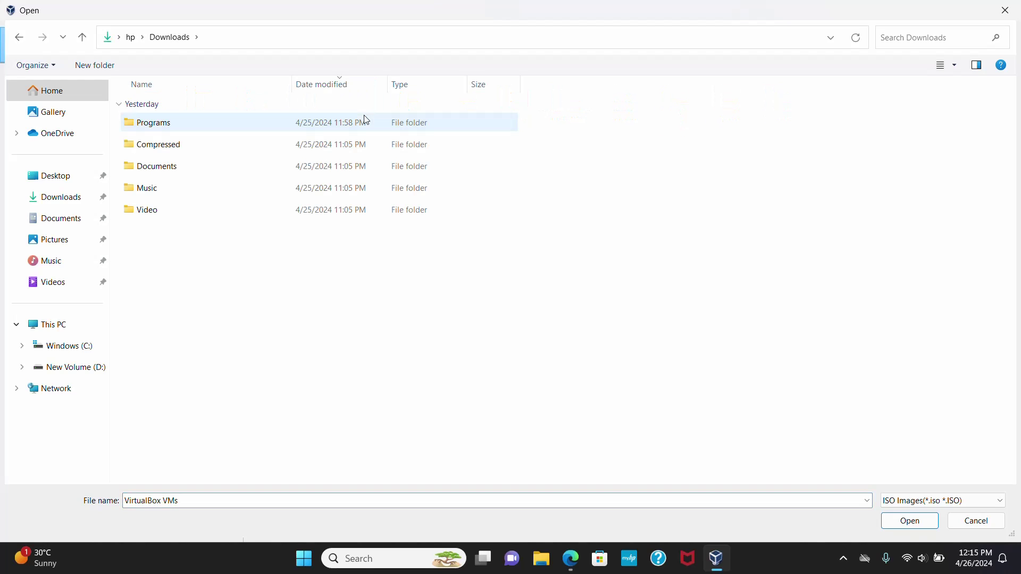
{"action": "left_click", "coordinate": [179, 131]}
{"action": "double_click", "coordinate": [179, 128]}
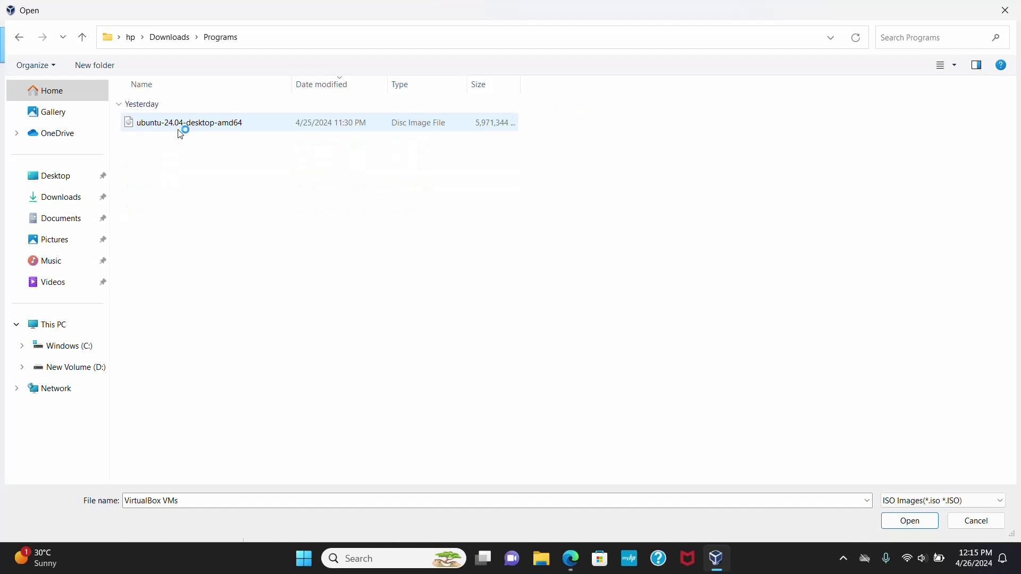
{"action": "left_click", "coordinate": [246, 124]}
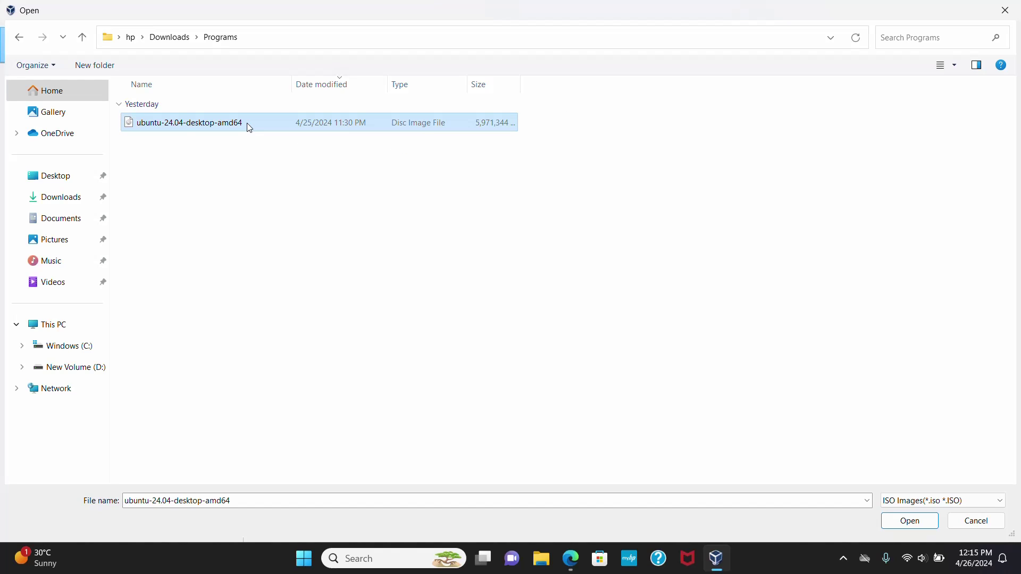
{"action": "left_click", "coordinate": [912, 525]}
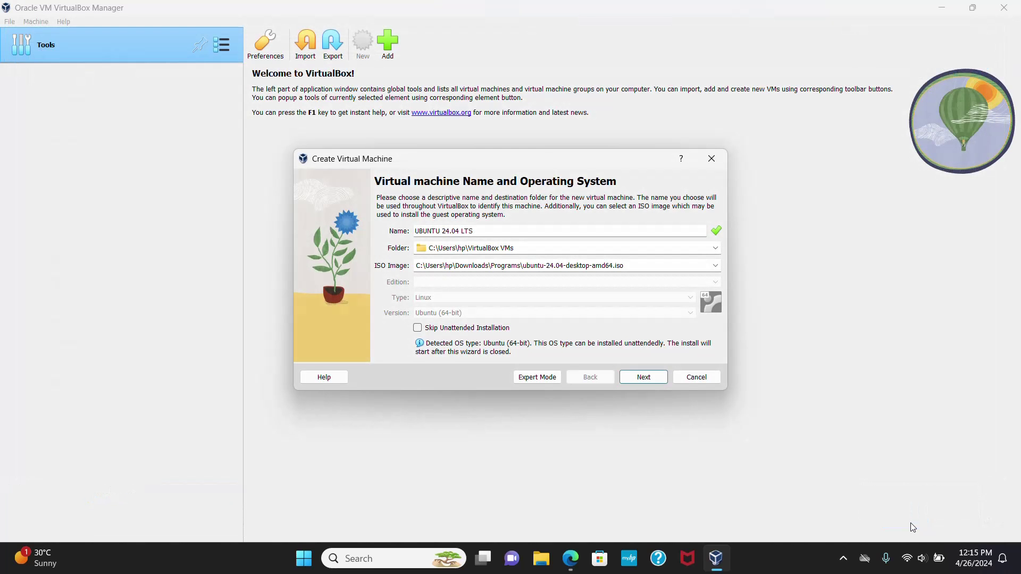
Skip unattended installation and advance to the Hardware page.
{"action": "left_click", "coordinate": [417, 328]}
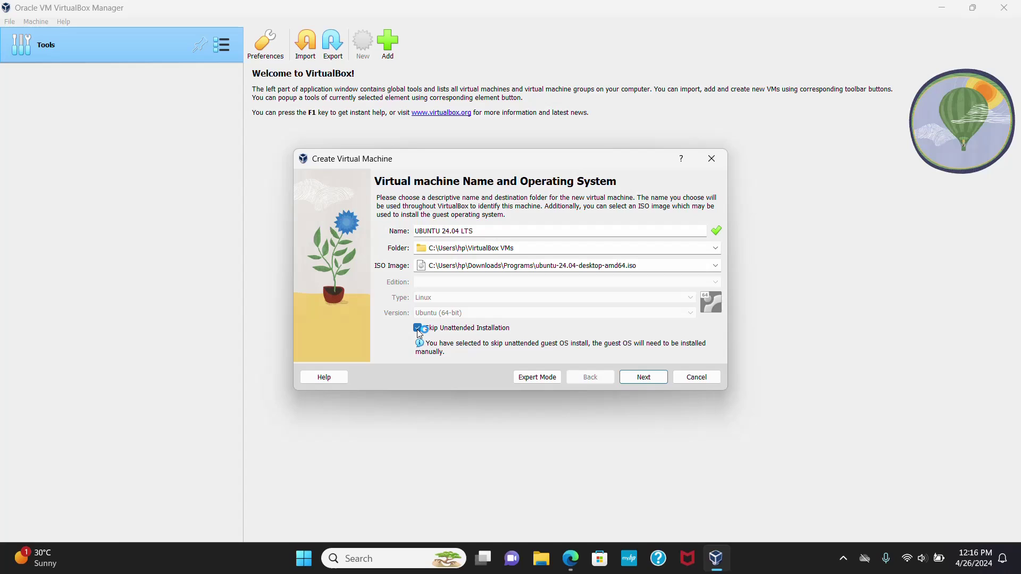
{"action": "left_click", "coordinate": [648, 380]}
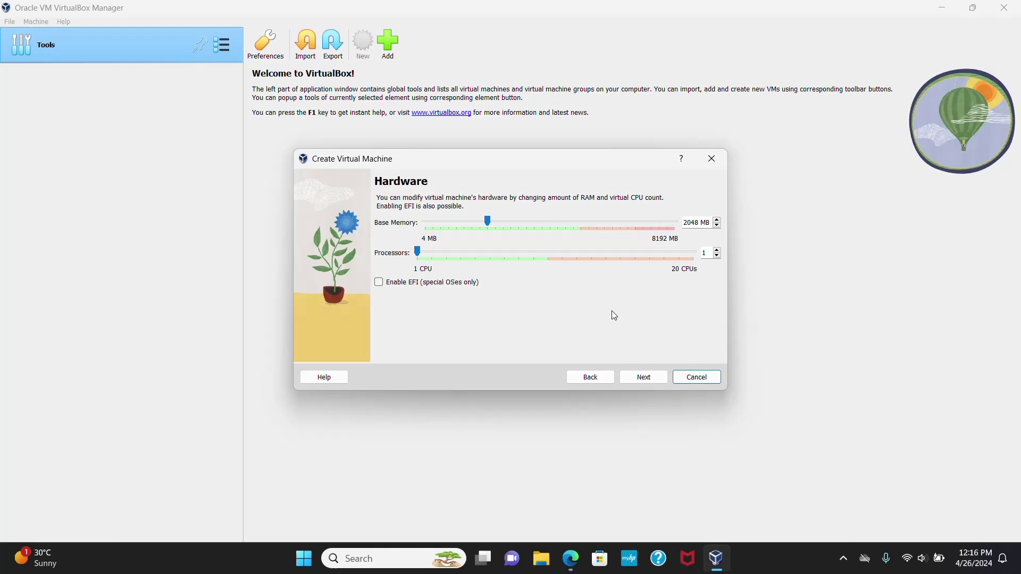
Give the VM 4096 MB base memory and 4 processors, then continue.
{"action": "double_click", "coordinate": [683, 222]}
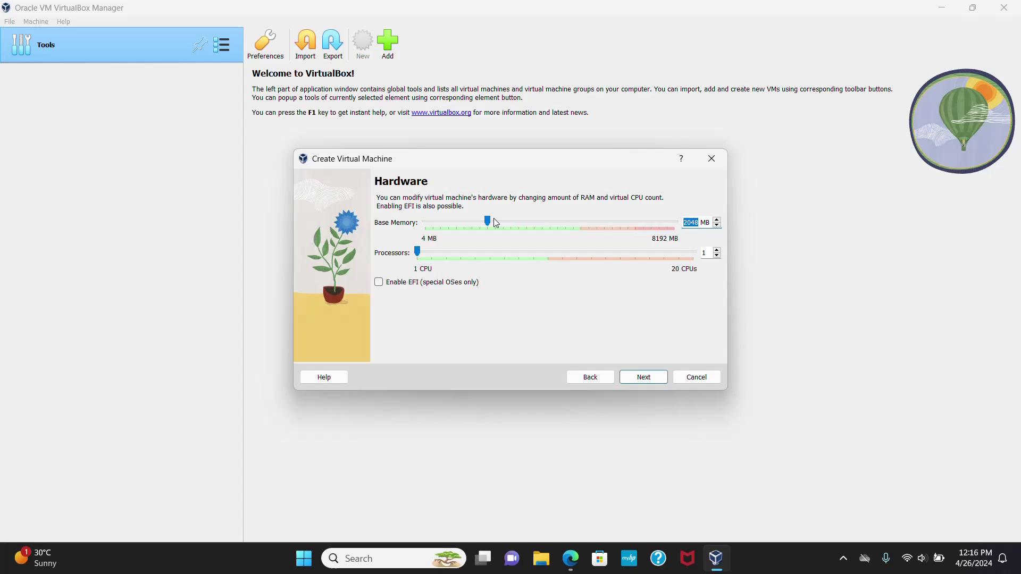
{"action": "left_click_drag", "start_coordinate": [488, 221], "coordinate": [488, 221]}
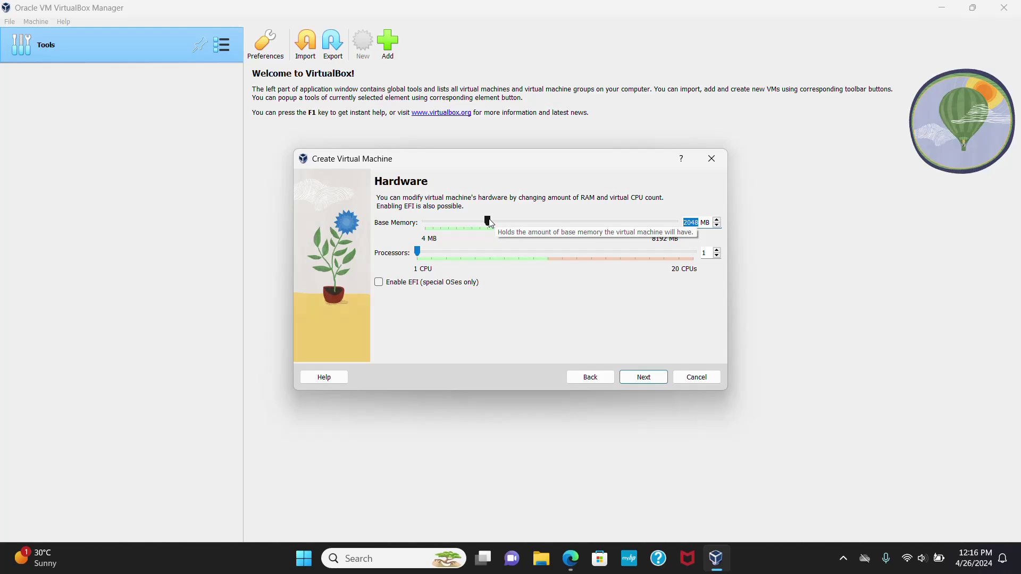
{"action": "left_click_drag", "start_coordinate": [489, 221], "coordinate": [547, 164]}
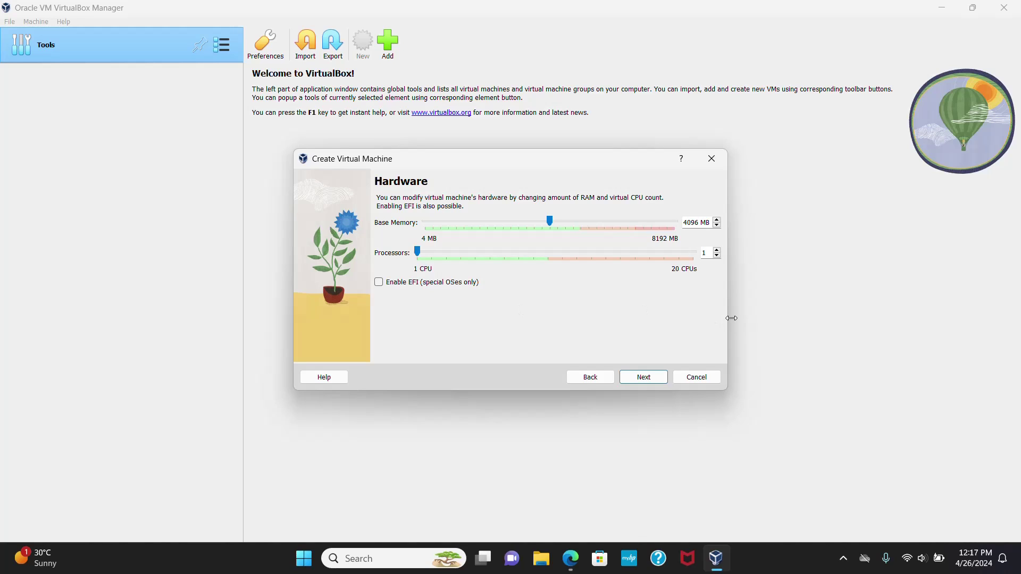
{"action": "double_click", "coordinate": [693, 254]}
{"action": "type", "text": "4"}
{"action": "left_click", "coordinate": [638, 378]}
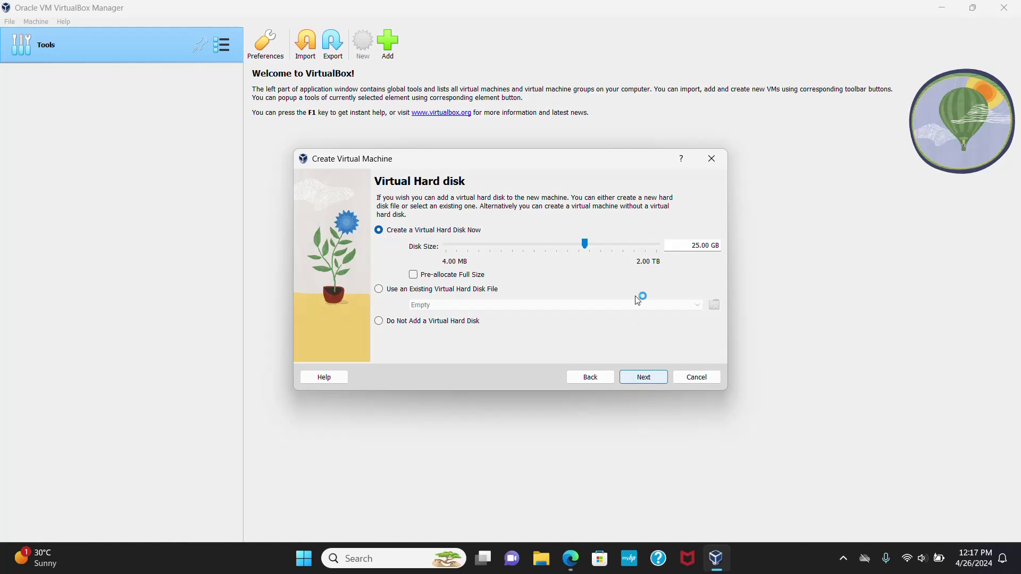
Set the virtual disk size to 80 GB and finish creating the VM.
{"action": "double_click", "coordinate": [691, 245]}
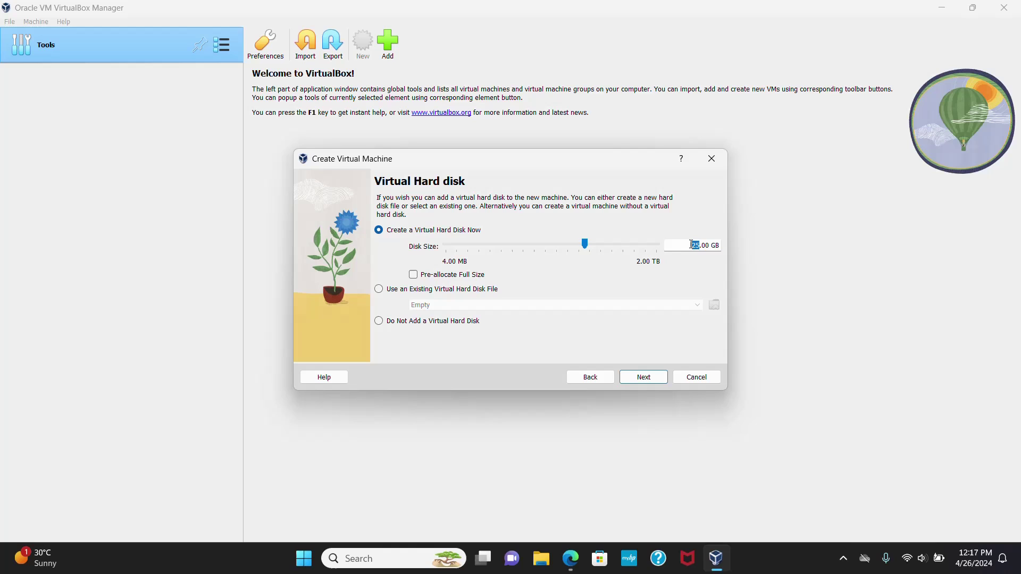
{"action": "type", "text": "80"}
{"action": "left_click", "coordinate": [646, 378]}
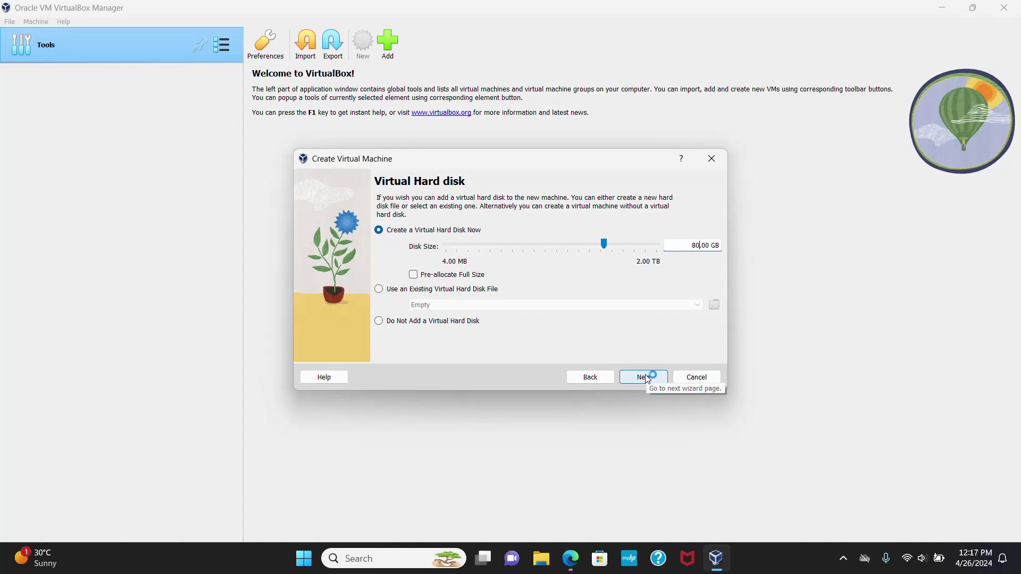
{"action": "left_click", "coordinate": [644, 377]}
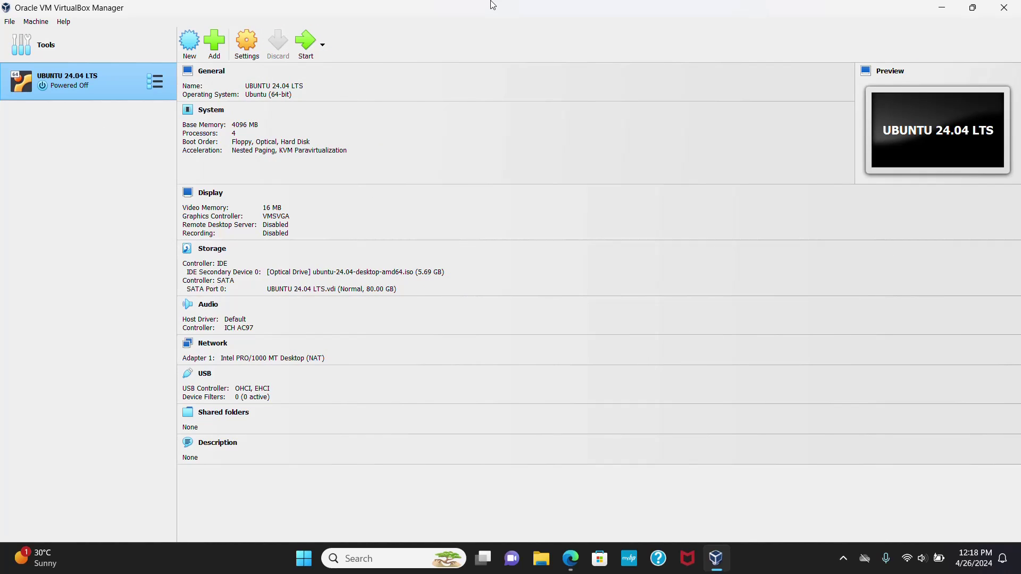
Enable PAE/NX under System > Processor in the UBUNTU 24.04 LTS settings.
{"action": "left_click", "coordinate": [246, 41]}
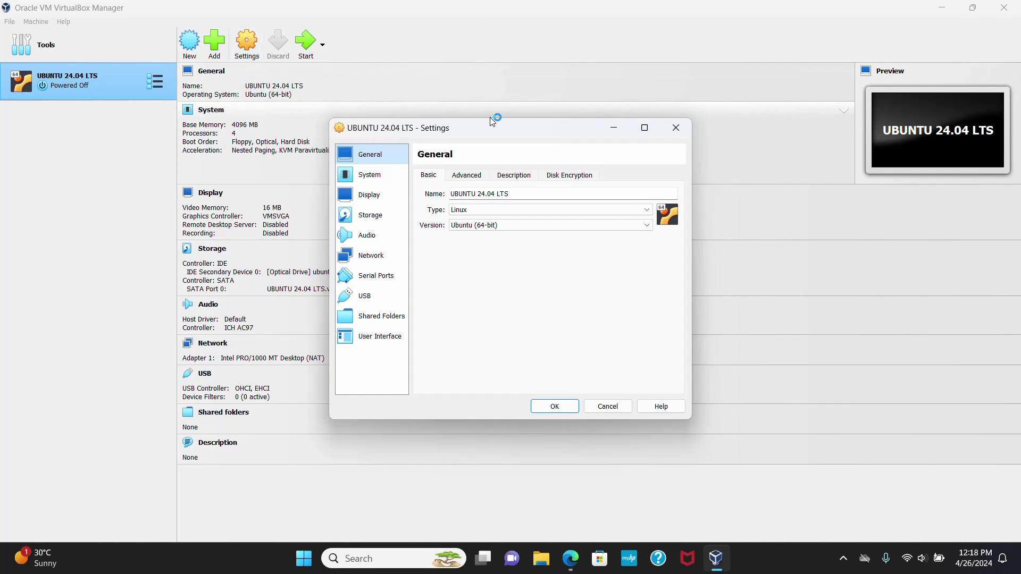
{"action": "left_click", "coordinate": [370, 176]}
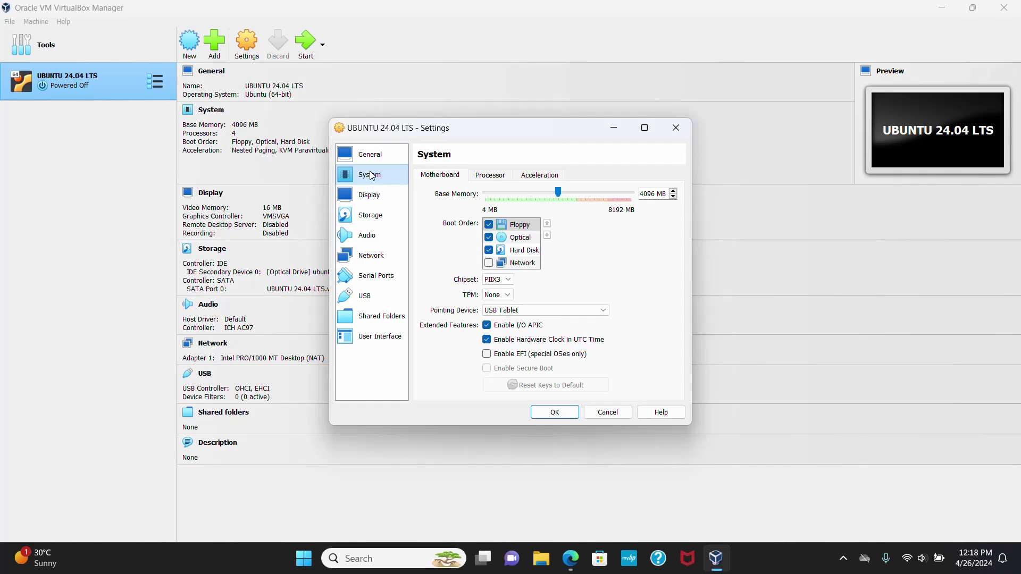
{"action": "left_click", "coordinate": [483, 178]}
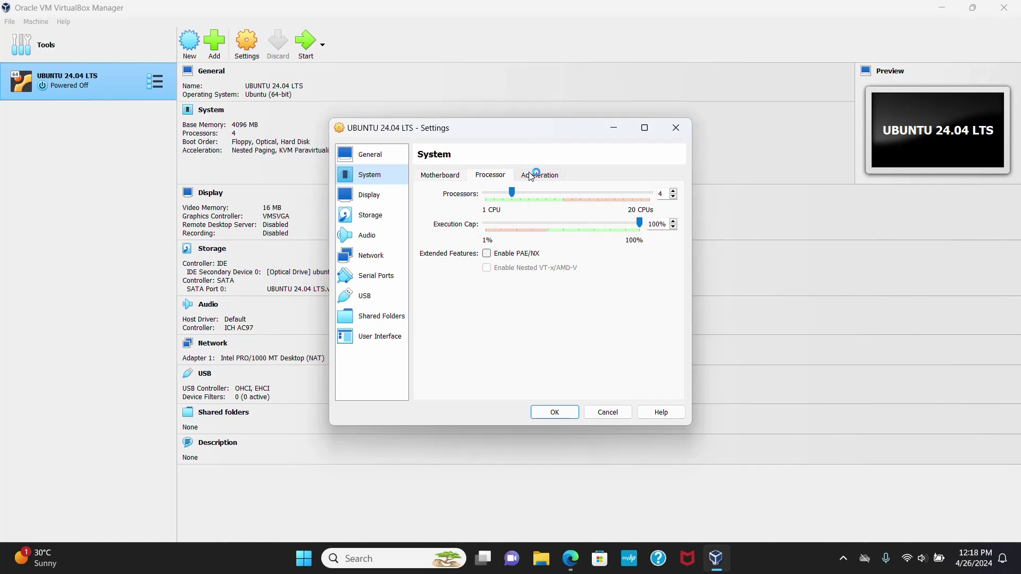
{"action": "left_click", "coordinate": [486, 254]}
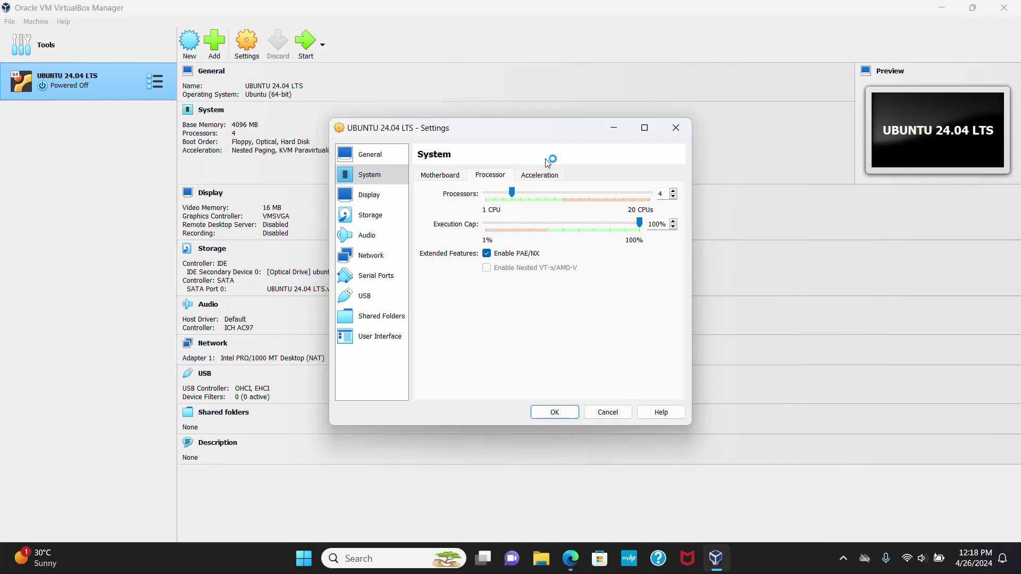
{"action": "left_click", "coordinate": [535, 176]}
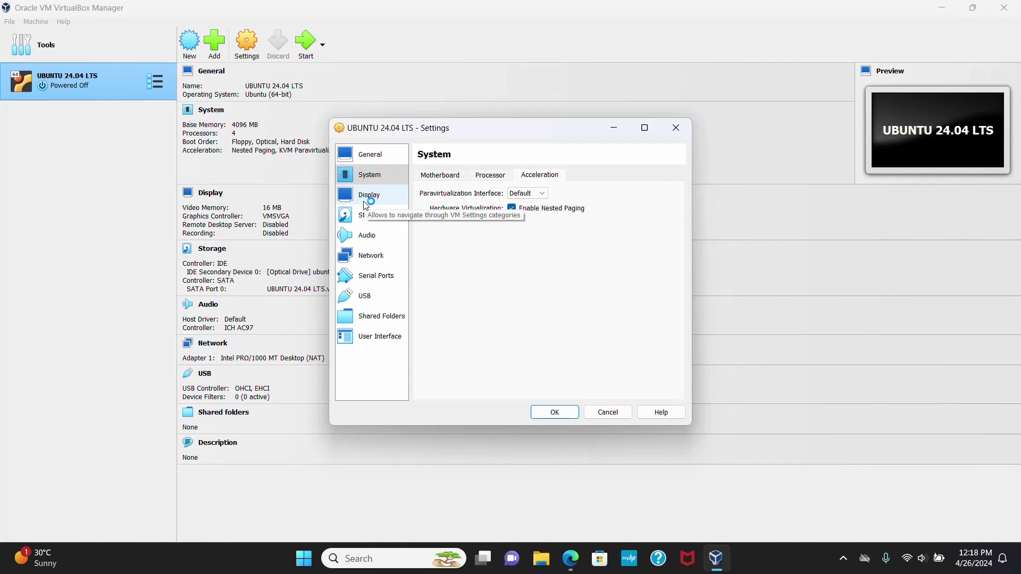
Enable 3D acceleration, keep VMSVGA, set video memory to 128 MB, and save.
{"action": "left_click", "coordinate": [364, 204]}
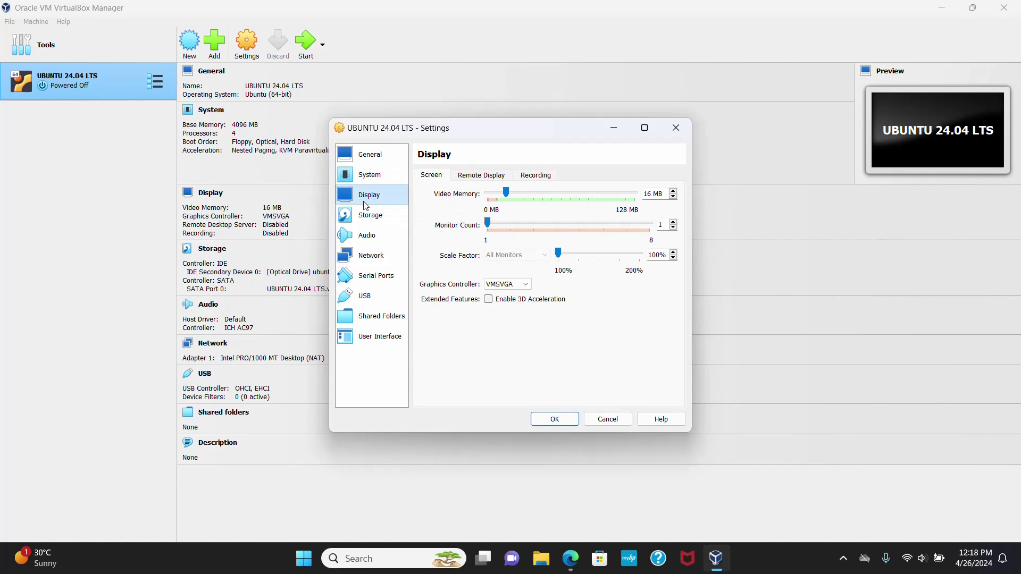
{"action": "left_click", "coordinate": [487, 301]}
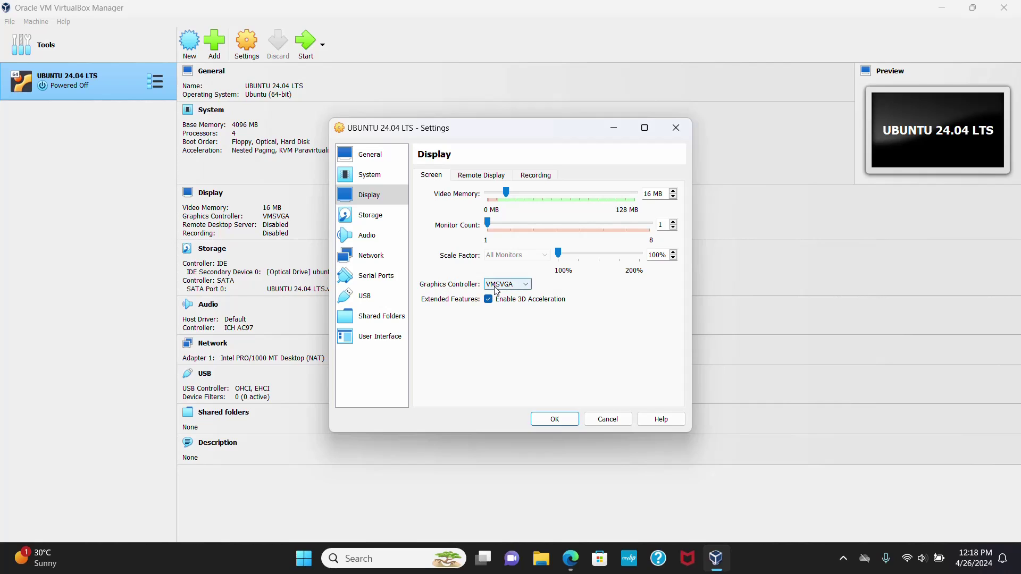
{"action": "left_click", "coordinate": [527, 285]}
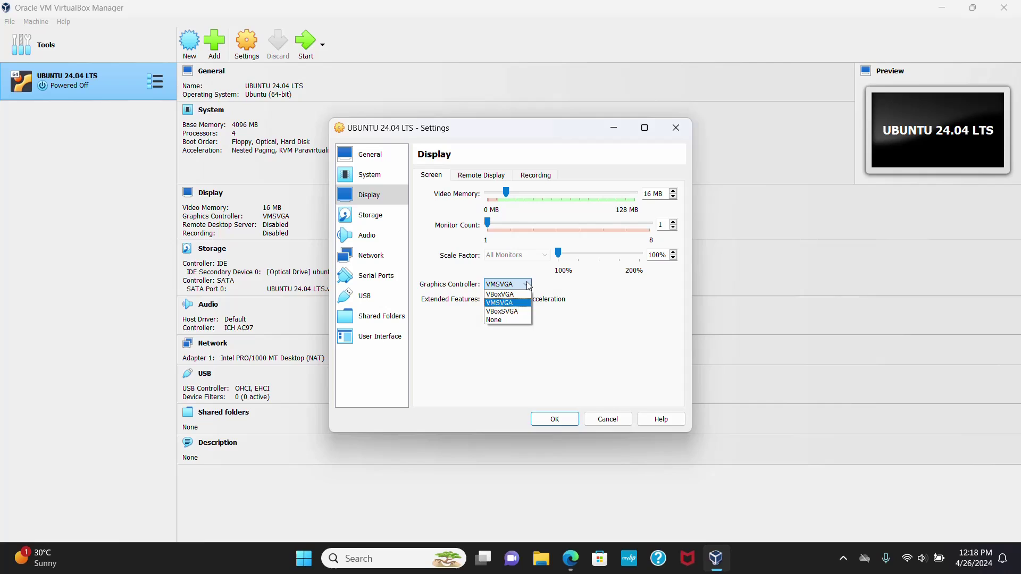
{"action": "left_click", "coordinate": [548, 351]}
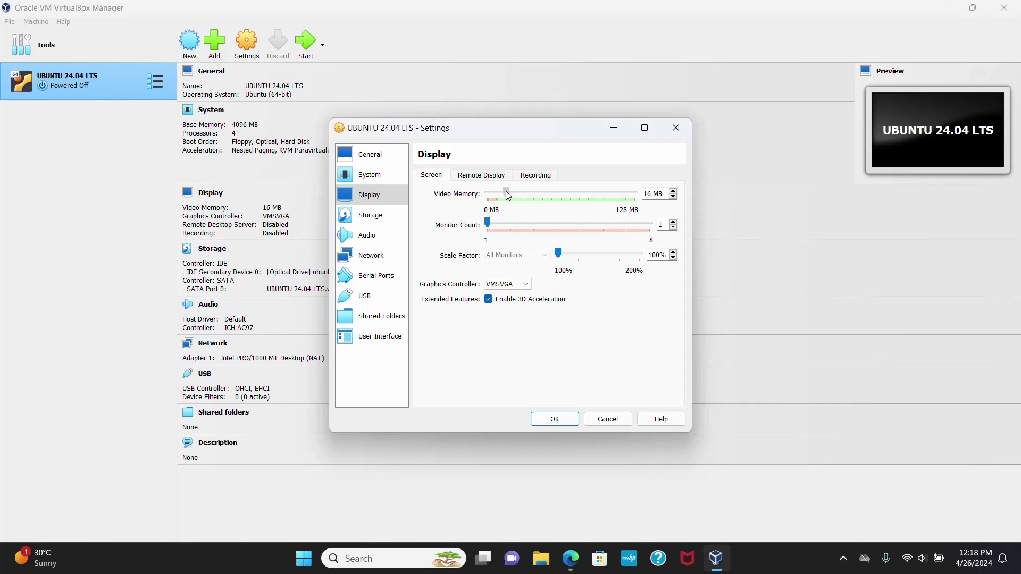
{"action": "left_click_drag", "start_coordinate": [506, 194], "coordinate": [639, 199]}
{"action": "left_click", "coordinate": [371, 214]}
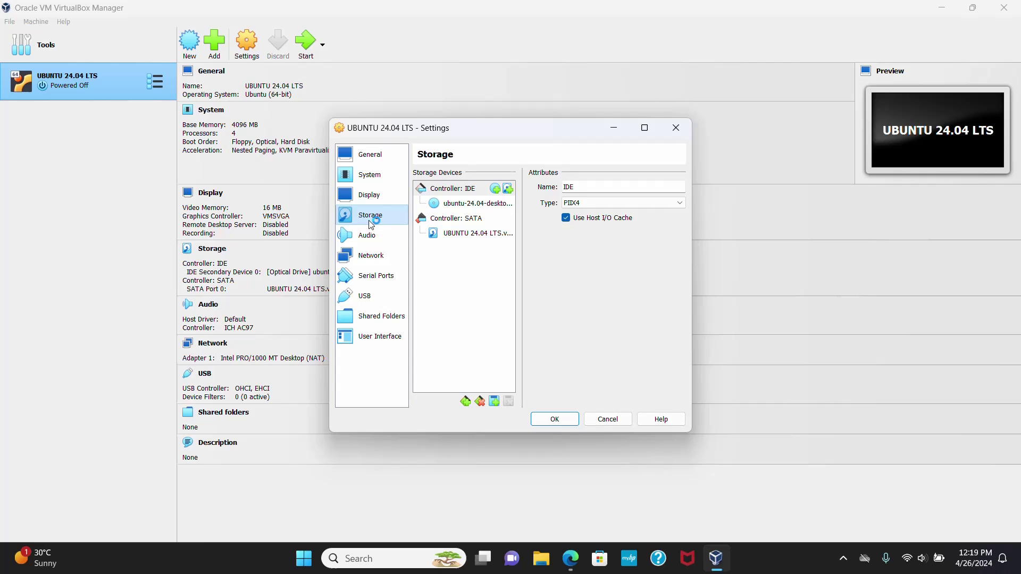
{"action": "left_click", "coordinate": [555, 421]}
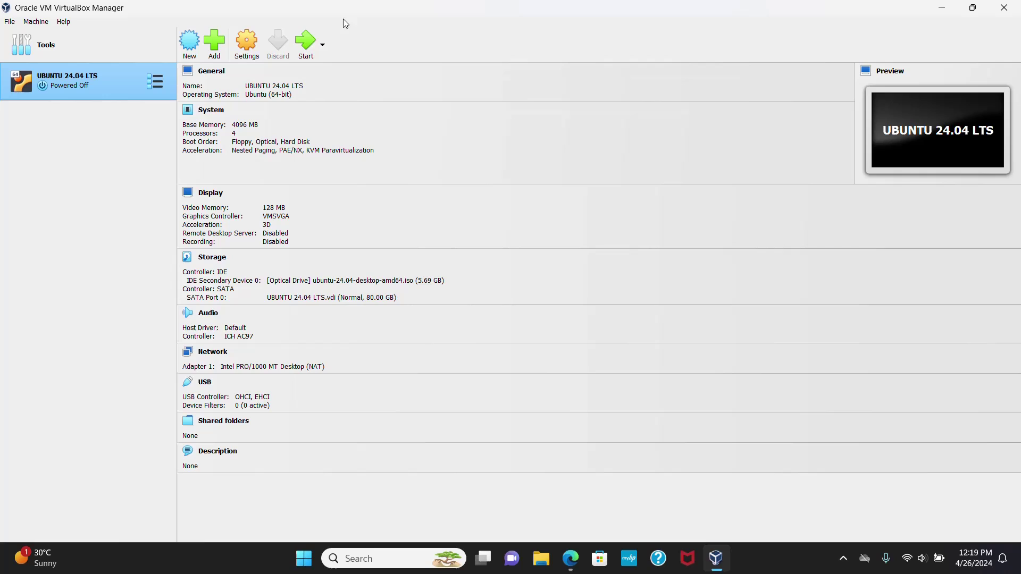
Start the Ubuntu VM and switch its window to Scaled Mode.
{"action": "left_click", "coordinate": [307, 43]}
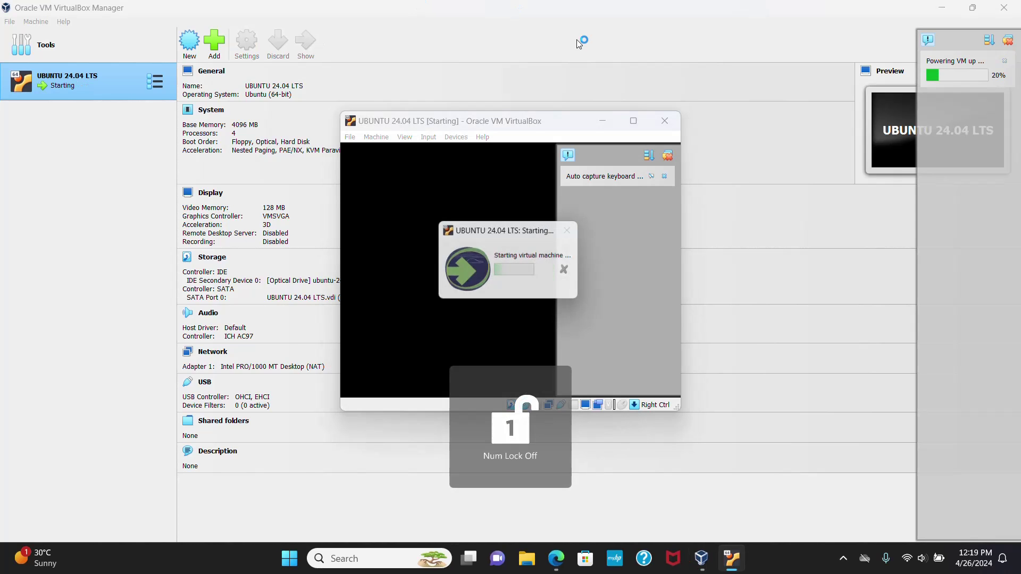
{"action": "left_click", "coordinate": [404, 136]}
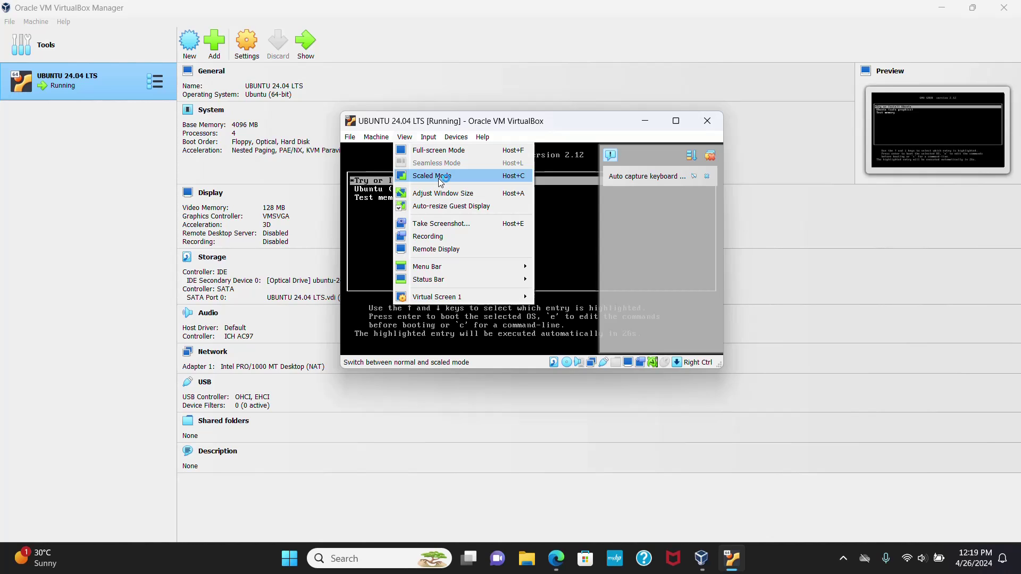
{"action": "left_click", "coordinate": [438, 177]}
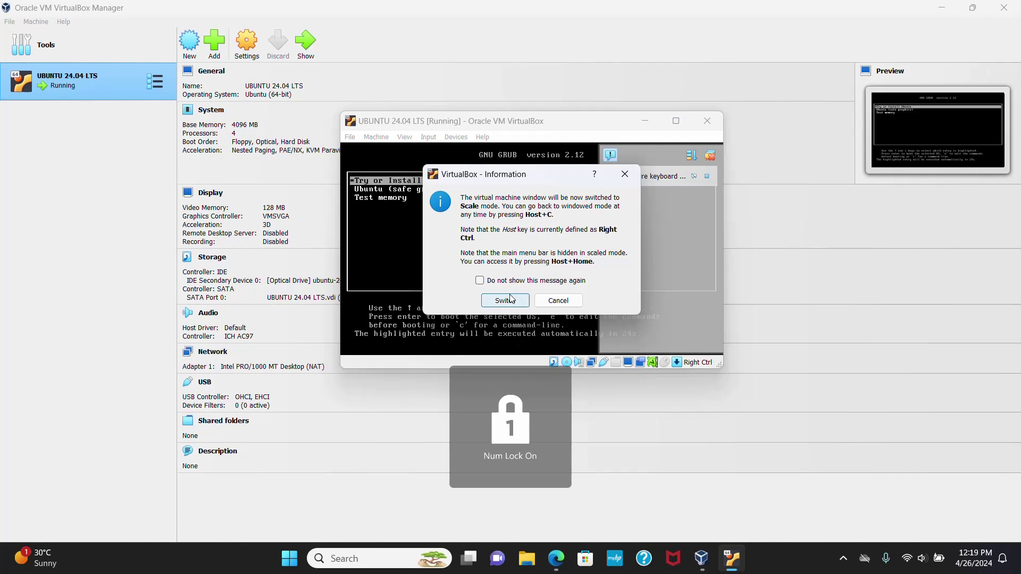
{"action": "left_click", "coordinate": [506, 300]}
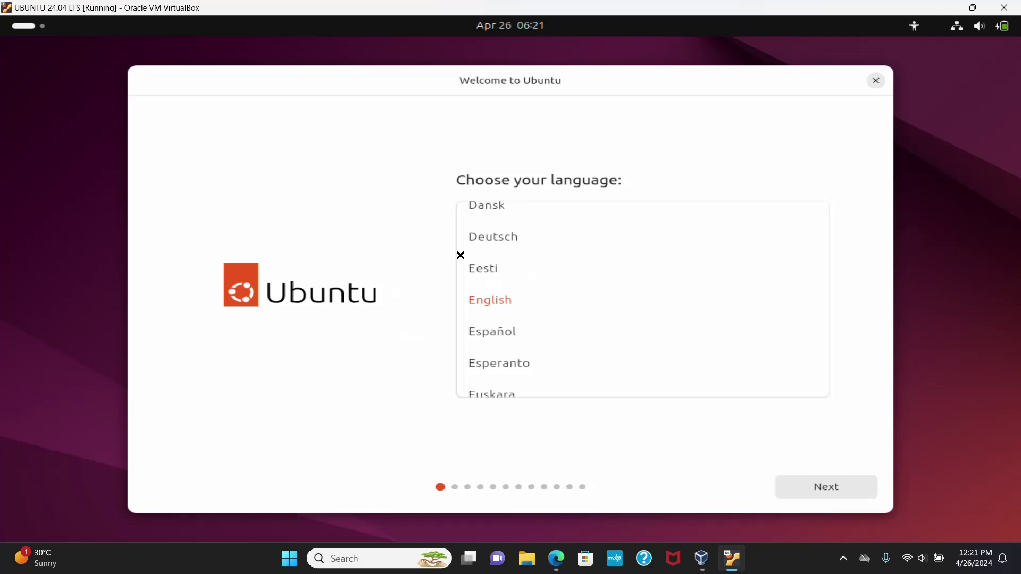
Choose English, keep the English (US) keyboard, and advance through the accessibility and internet pages.
{"action": "left_click", "coordinate": [486, 302]}
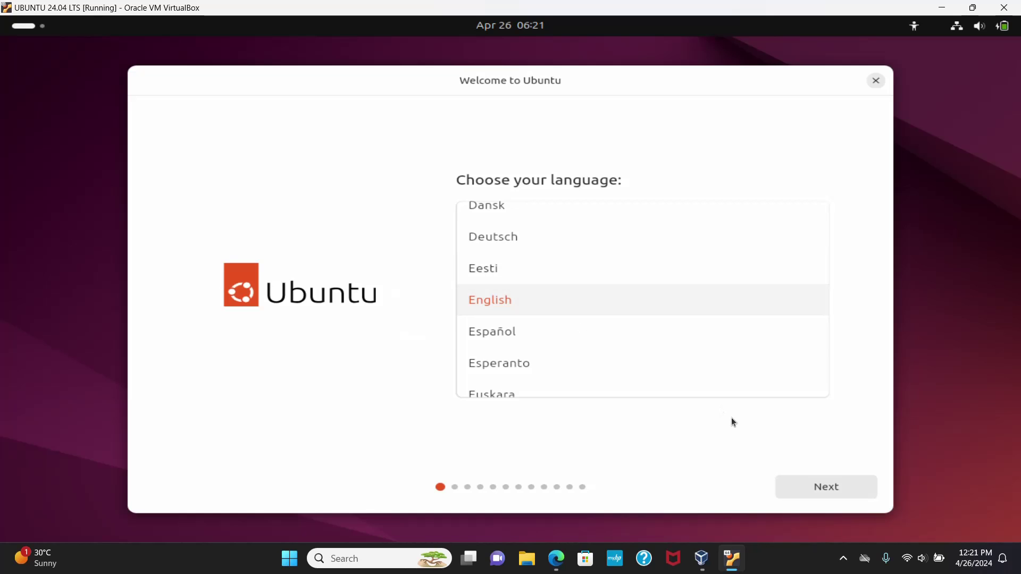
{"action": "left_click", "coordinate": [824, 486]}
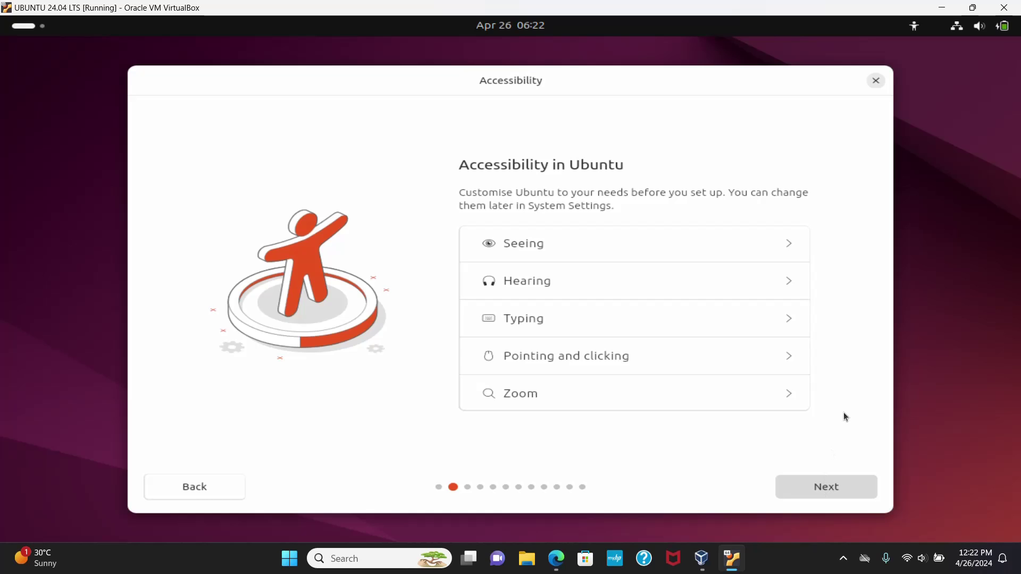
{"action": "left_click", "coordinate": [820, 487]}
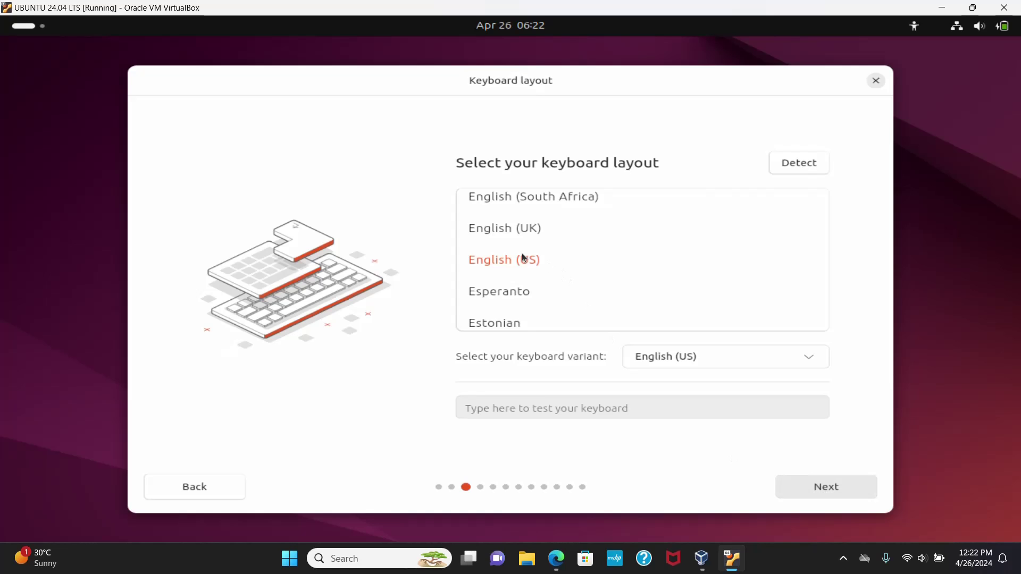
{"action": "left_click", "coordinate": [821, 490]}
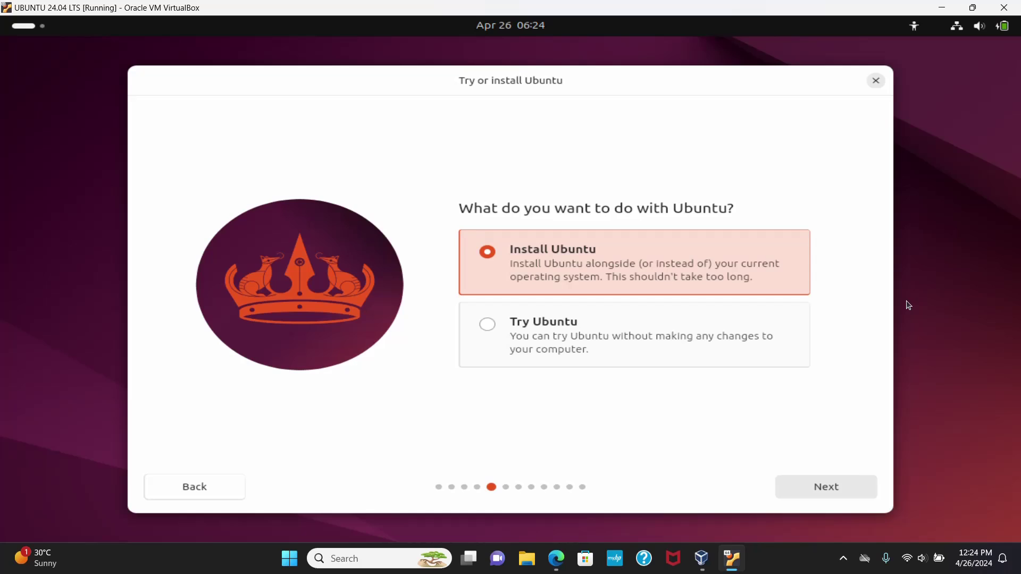
Choose interactive Ubuntu install with third-party drivers and media formats, and accept Erase disk.
{"action": "left_click", "coordinate": [823, 491]}
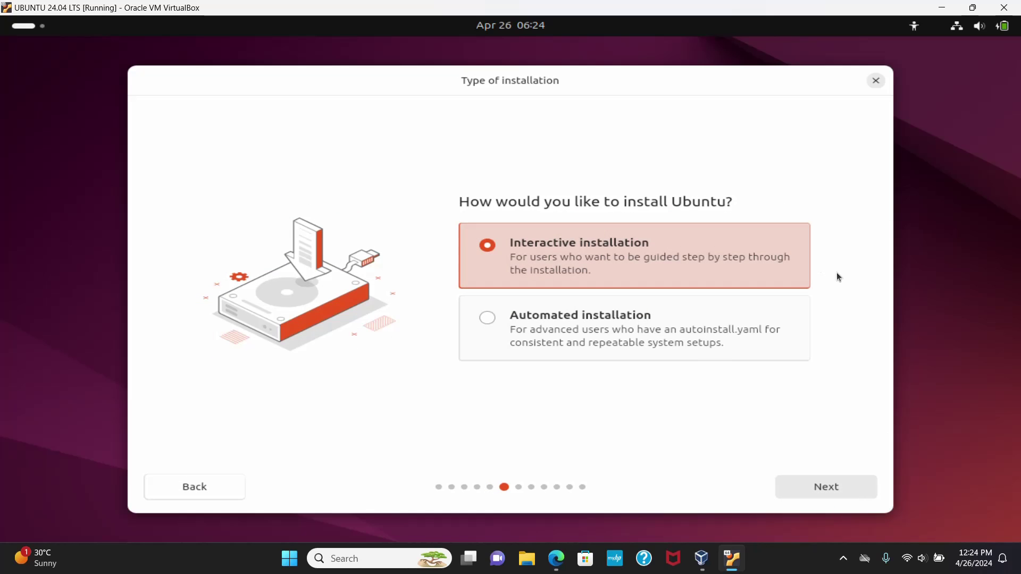
{"action": "left_click", "coordinate": [823, 488]}
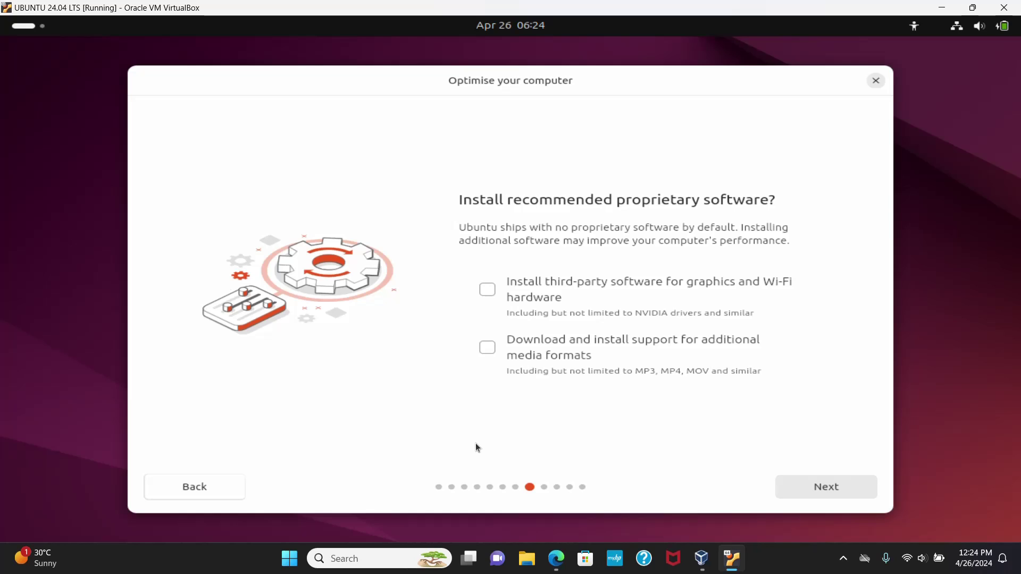
{"action": "left_click", "coordinate": [487, 293]}
{"action": "left_click", "coordinate": [492, 348]}
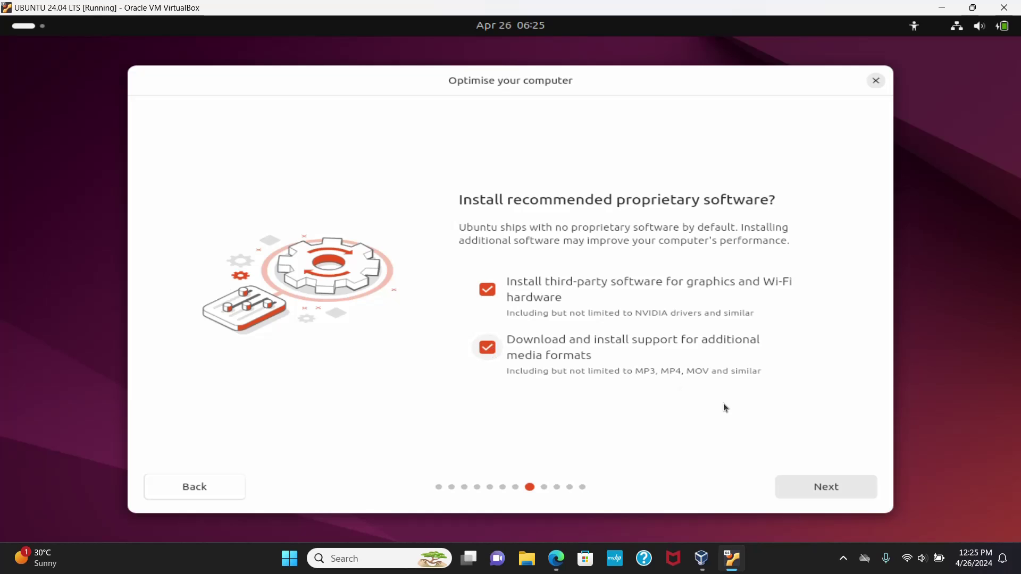
{"action": "left_click", "coordinate": [822, 485]}
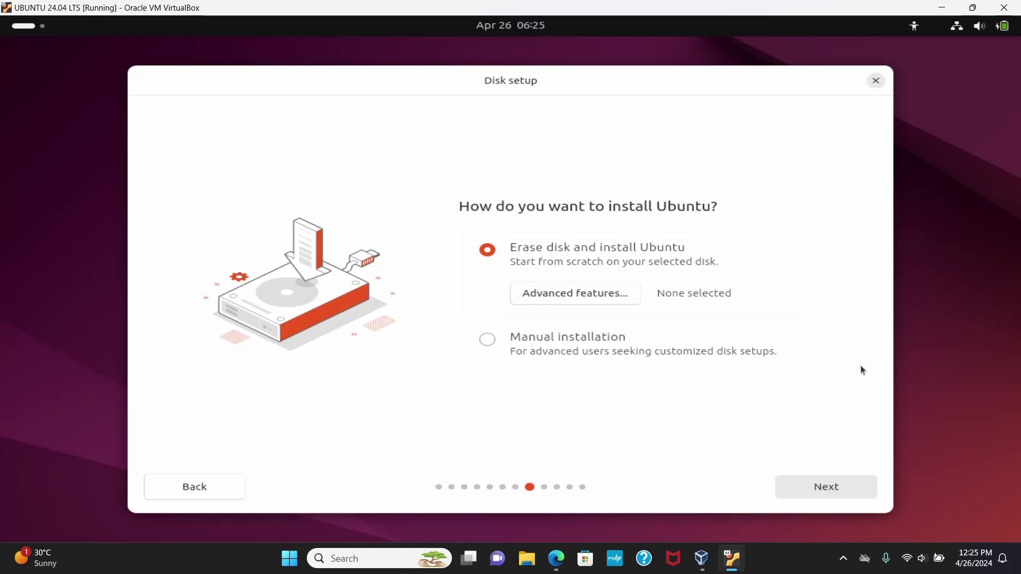
{"action": "left_click", "coordinate": [839, 483]}
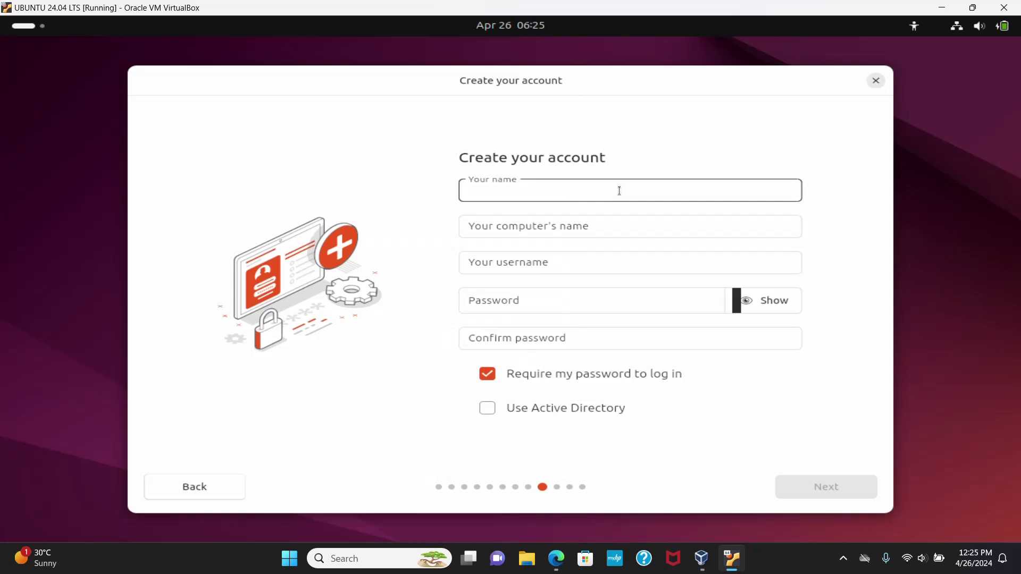
{"action": "type", "text": "mi"}
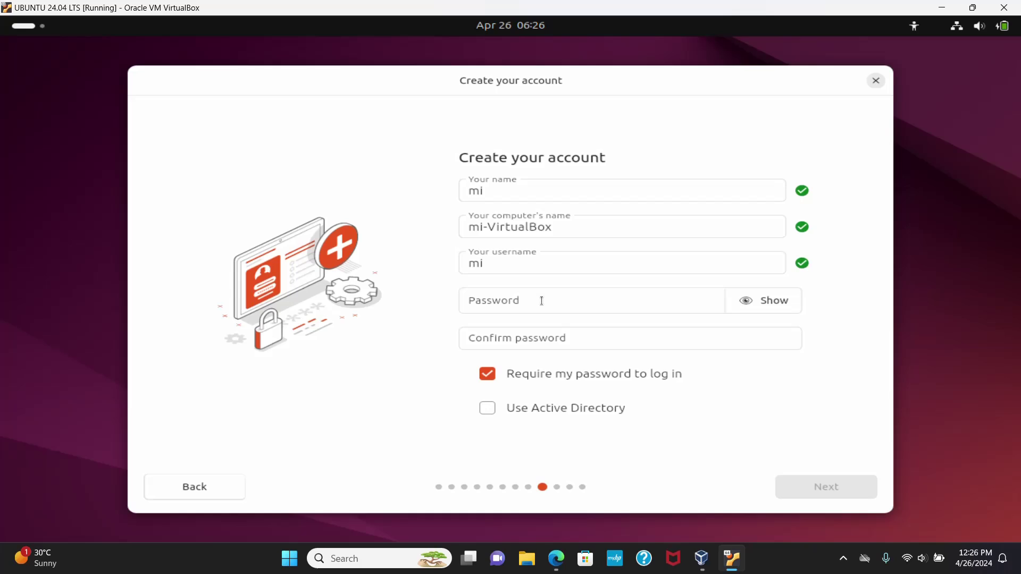
Enter the account password and its matching confirmation, then proceed to the timezone page.
{"action": "left_click", "coordinate": [541, 300]}
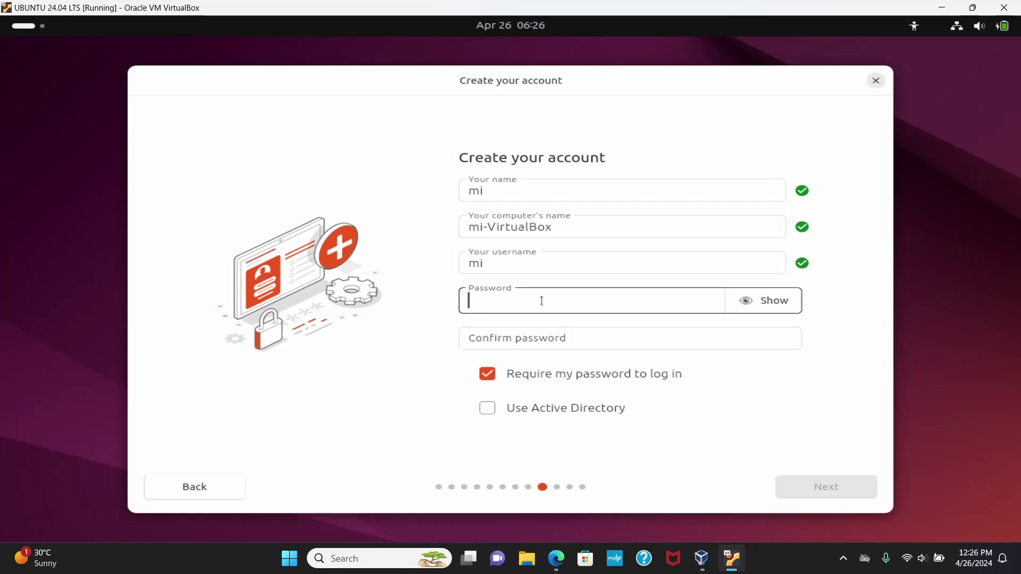
{"action": "key", "text": "Tab"}
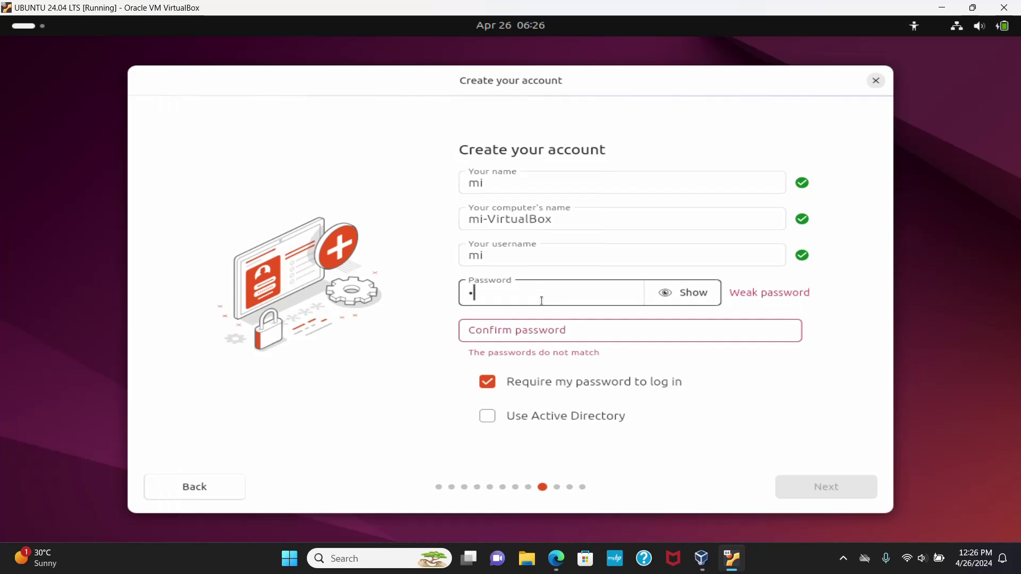
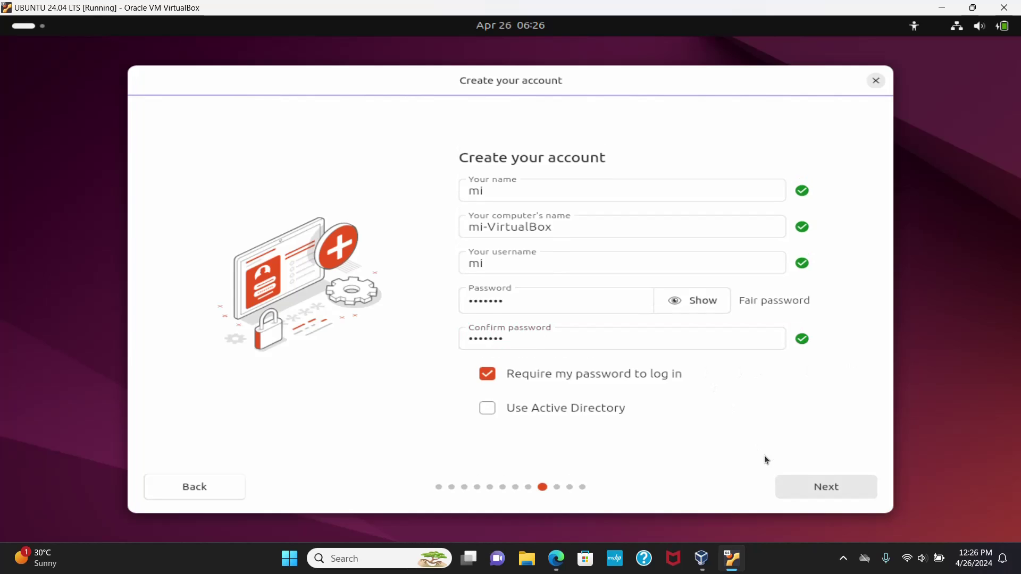
{"action": "left_click", "coordinate": [825, 488]}
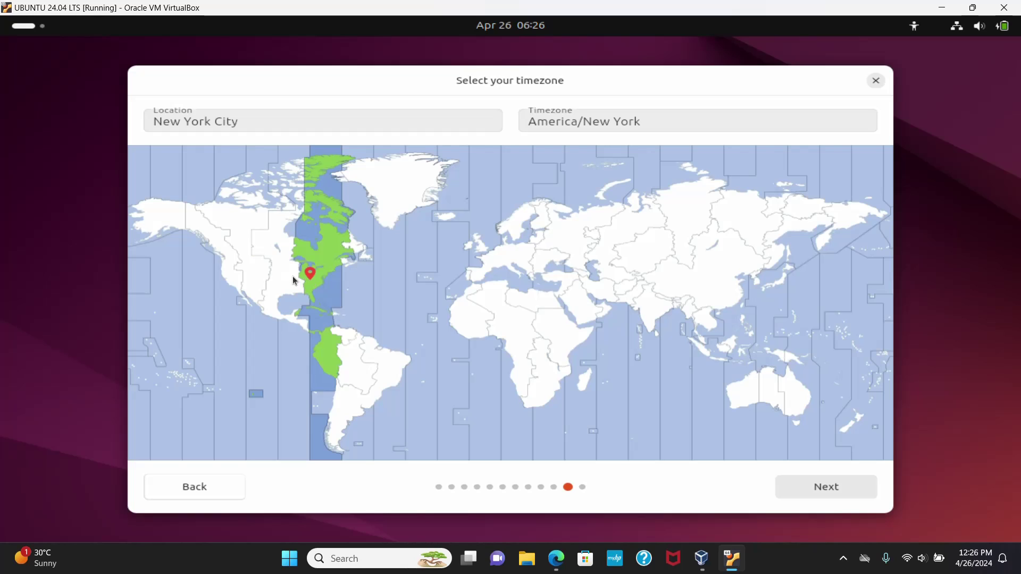
Keep the timezone at America/New York, review the summary, and start the installation.
{"action": "left_click", "coordinate": [293, 276]}
{"action": "left_click", "coordinate": [309, 282]}
{"action": "left_click", "coordinate": [827, 491]}
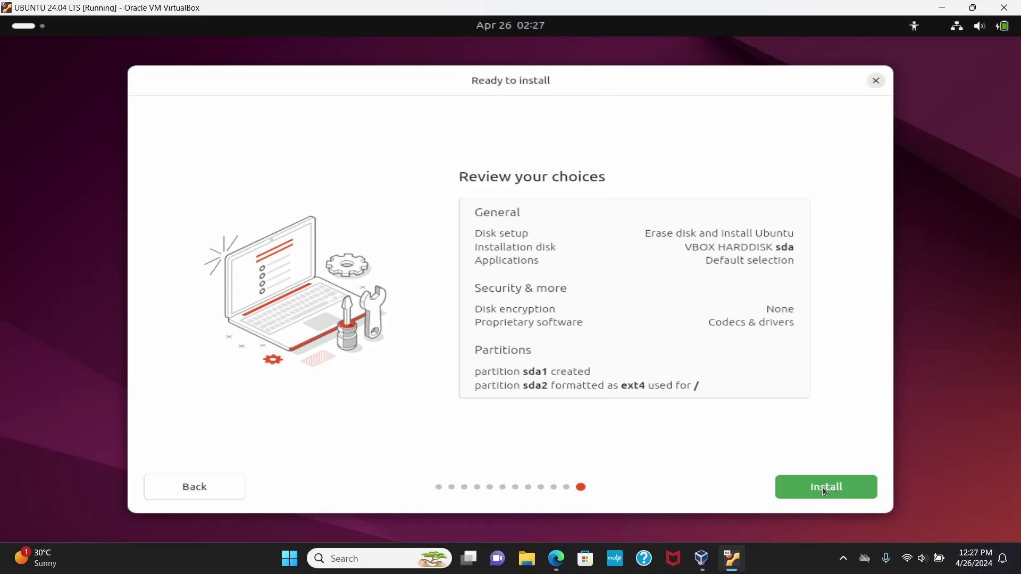
{"action": "left_click", "coordinate": [823, 487]}
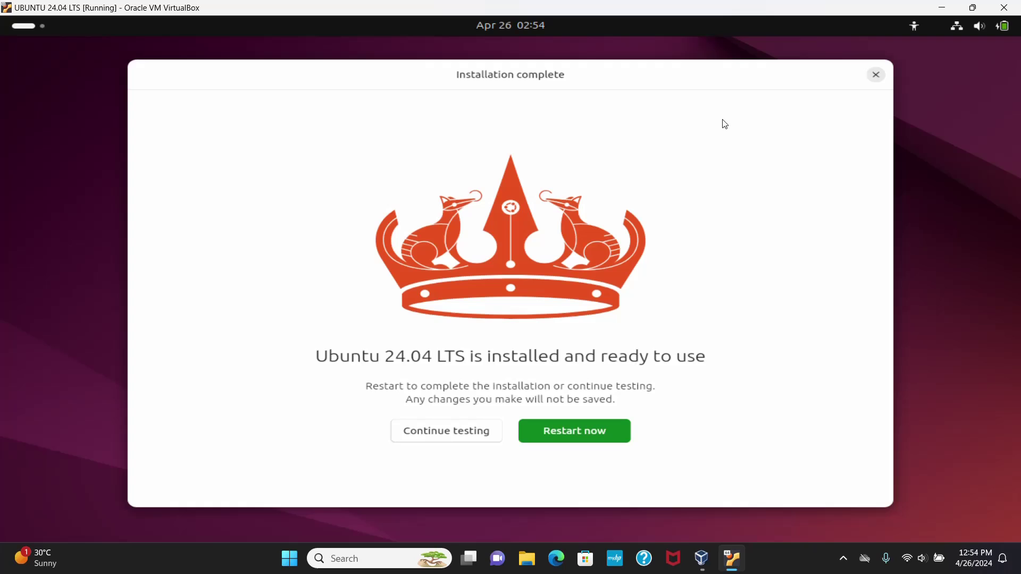
Restart the VM once the installation completes.
{"action": "left_click", "coordinate": [565, 431]}
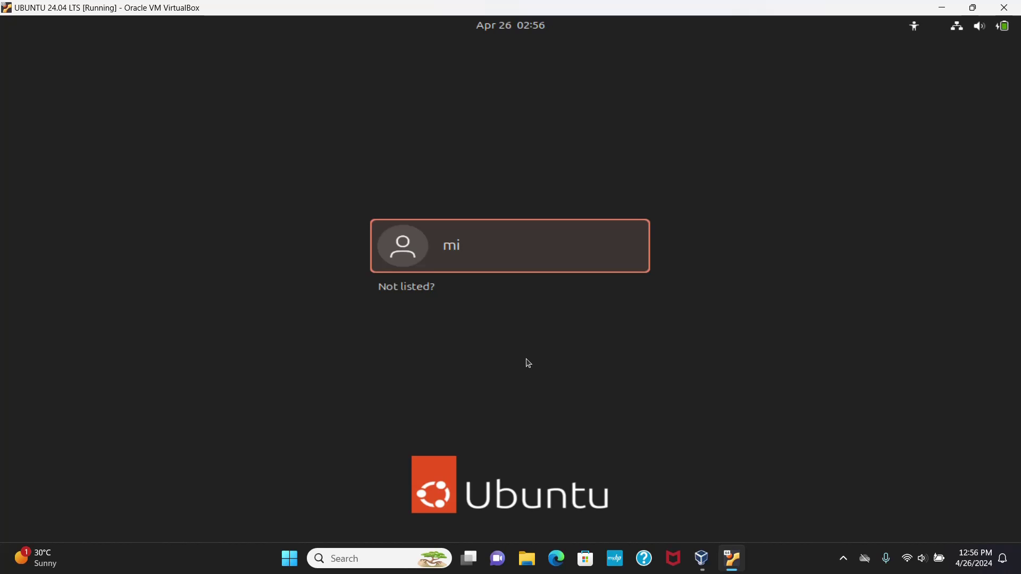
Select the new user account and sign in with its password.
{"action": "key", "text": "Return"}
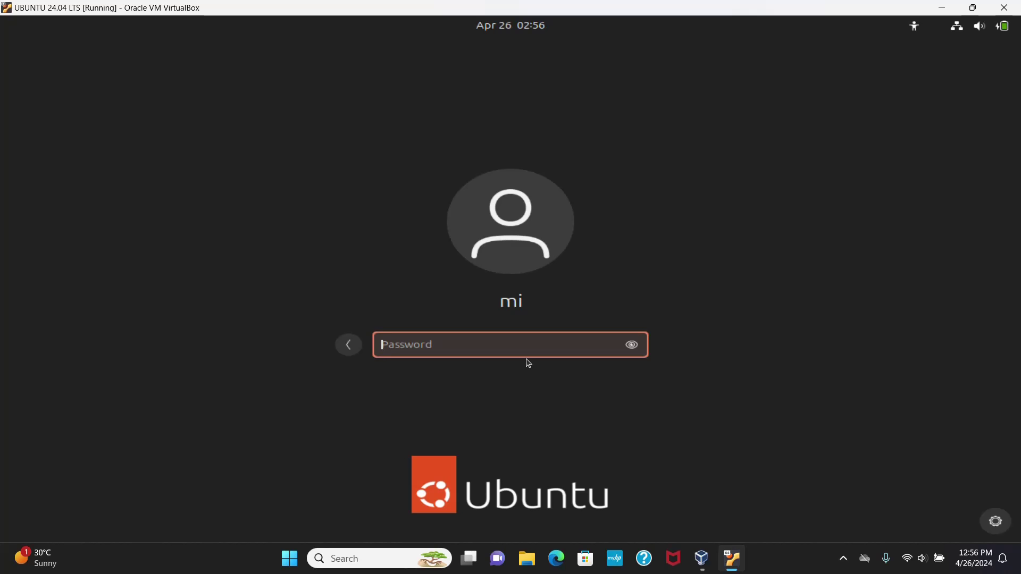
{"action": "type", "text": "*******"}
{"action": "key", "text": "Return"}
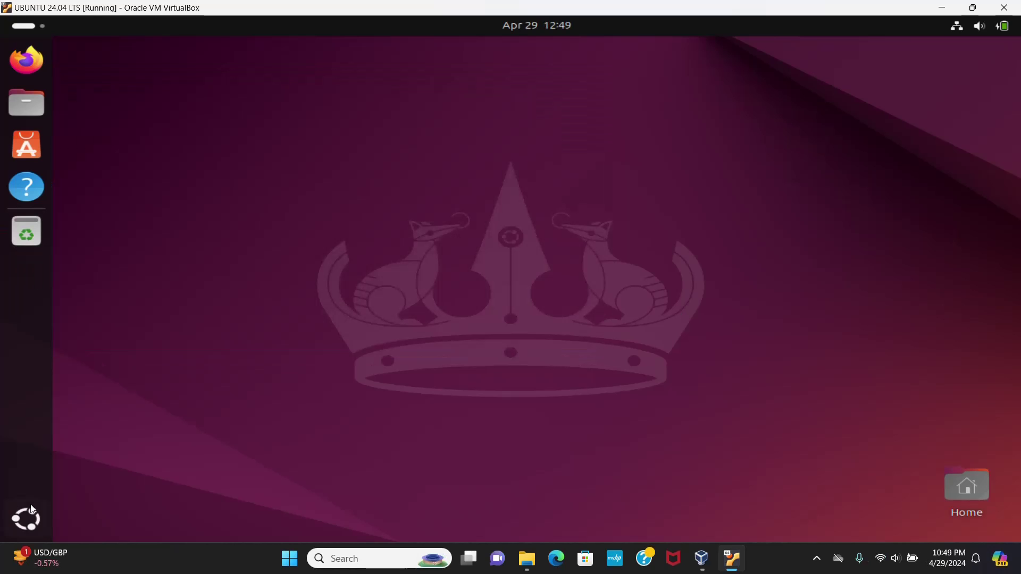
Run sudo apt update in a maximized Terminal, authenticating with the administrator password.
{"action": "left_click", "coordinate": [32, 525]}
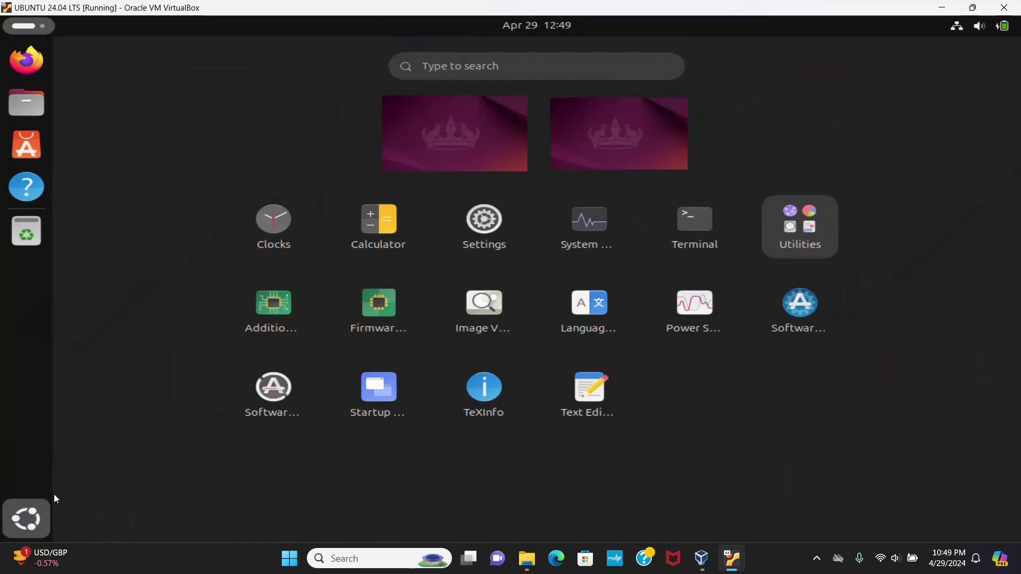
{"action": "left_click", "coordinate": [692, 219]}
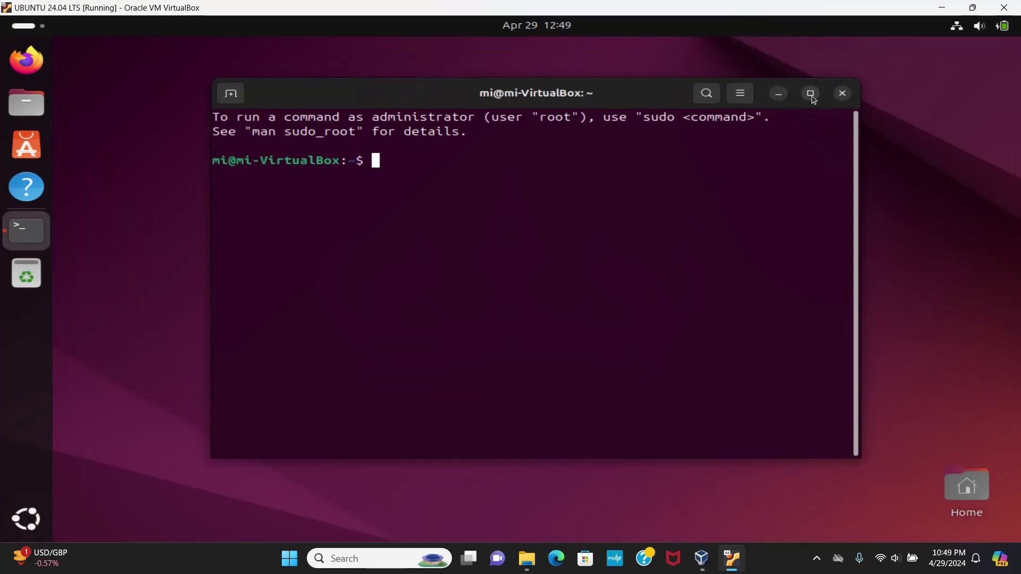
{"action": "left_click", "coordinate": [809, 94]}
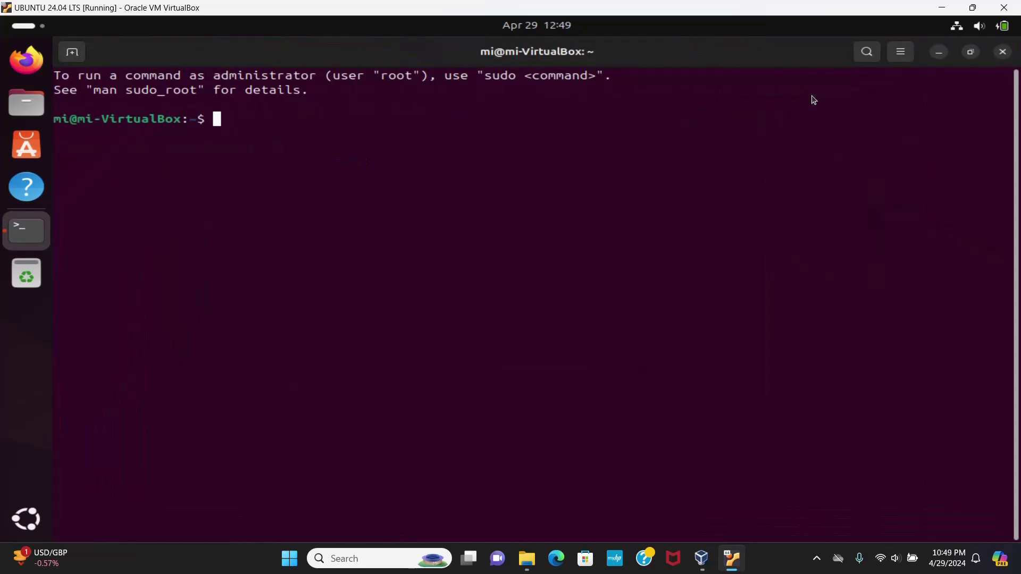
{"action": "type", "text": "sud"}
{"action": "type", "text": "o ap"}
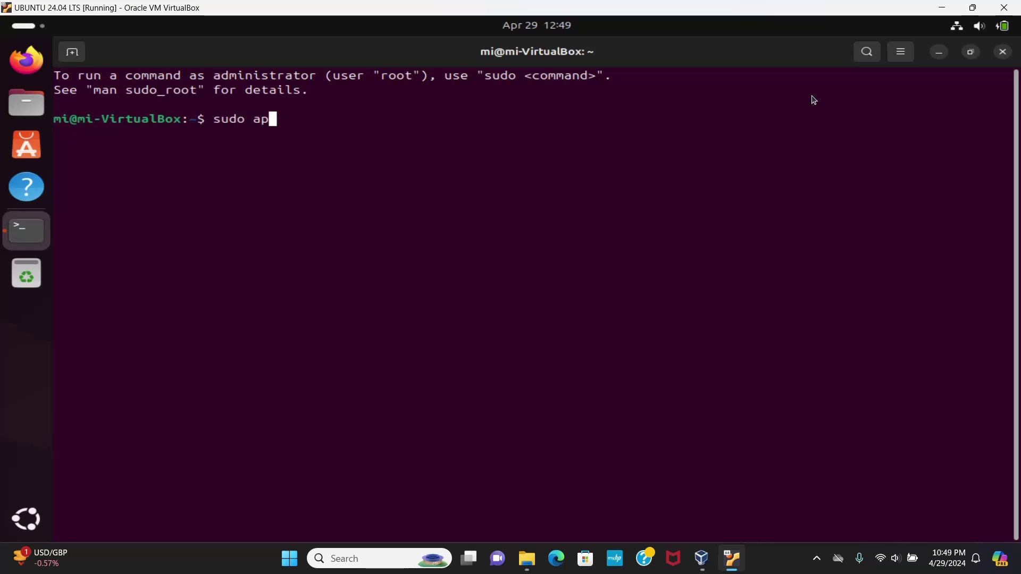
{"action": "type", "text": "t upd"}
{"action": "type", "text": "ate"}
{"action": "key", "text": "Return"}
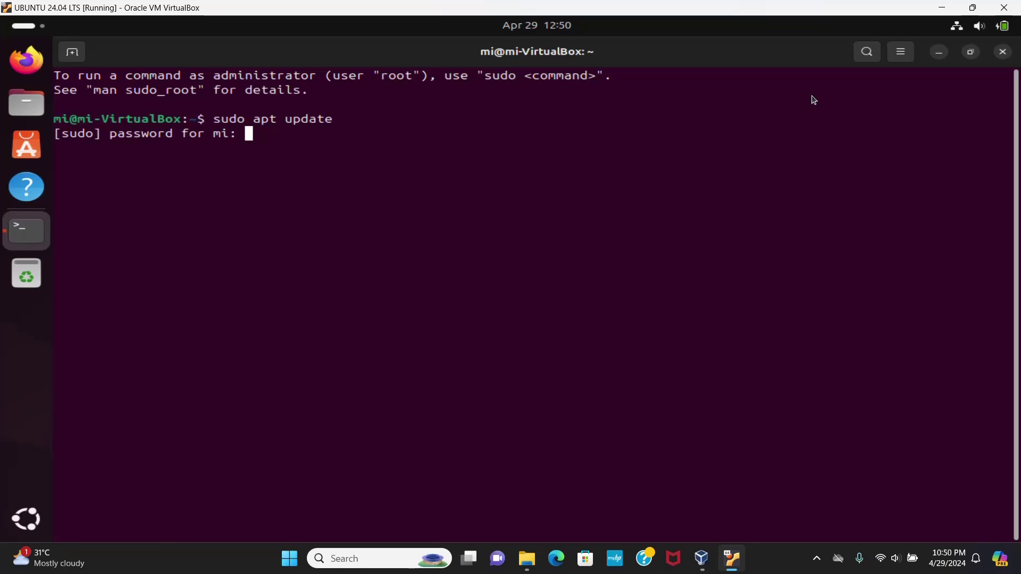
{"action": "key", "text": "Return"}
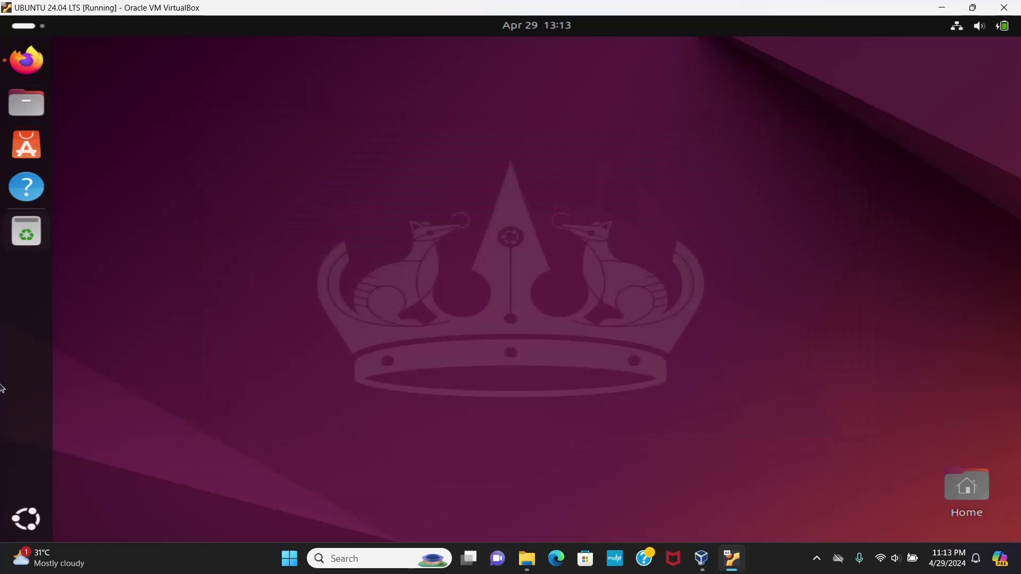
Run 'sudo apt install dolphin' in a maximized Terminal, entering the password and confirming with Y.
{"action": "left_click", "coordinate": [28, 518]}
{"action": "type", "text": "t"}
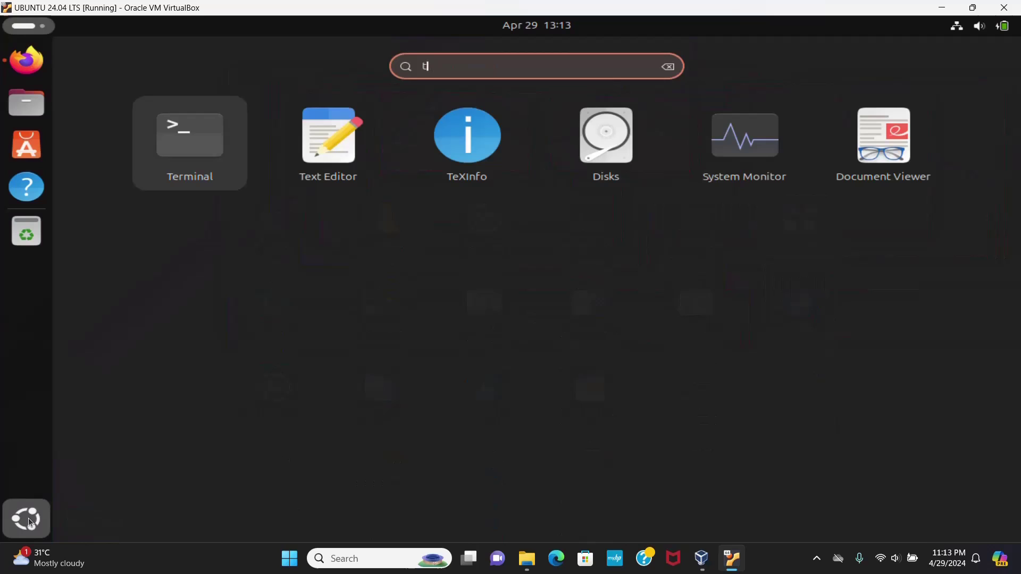
{"action": "type", "text": "e"}
{"action": "type", "text": "r"}
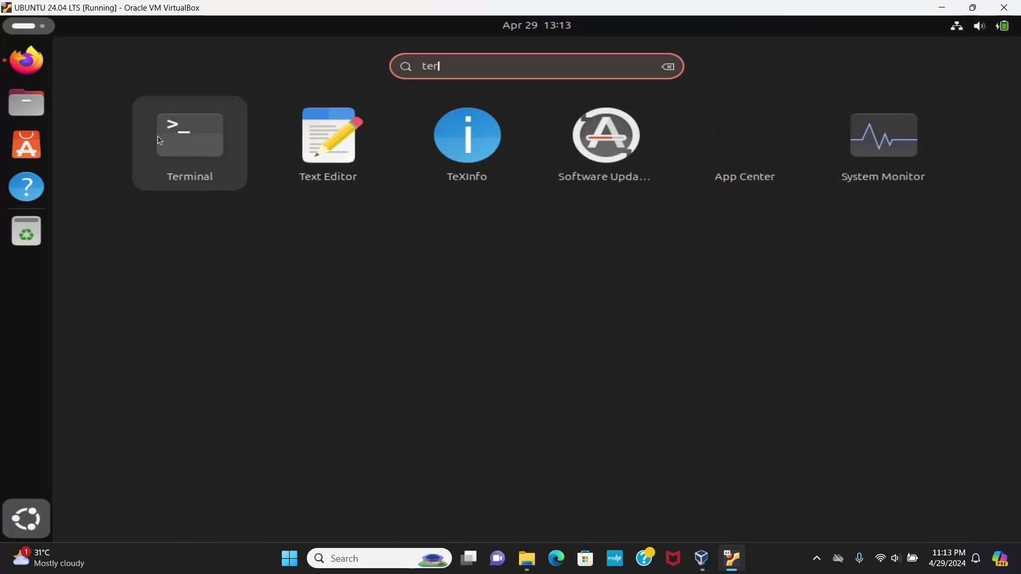
{"action": "left_click", "coordinate": [195, 152]}
{"action": "right_click", "coordinate": [512, 202]}
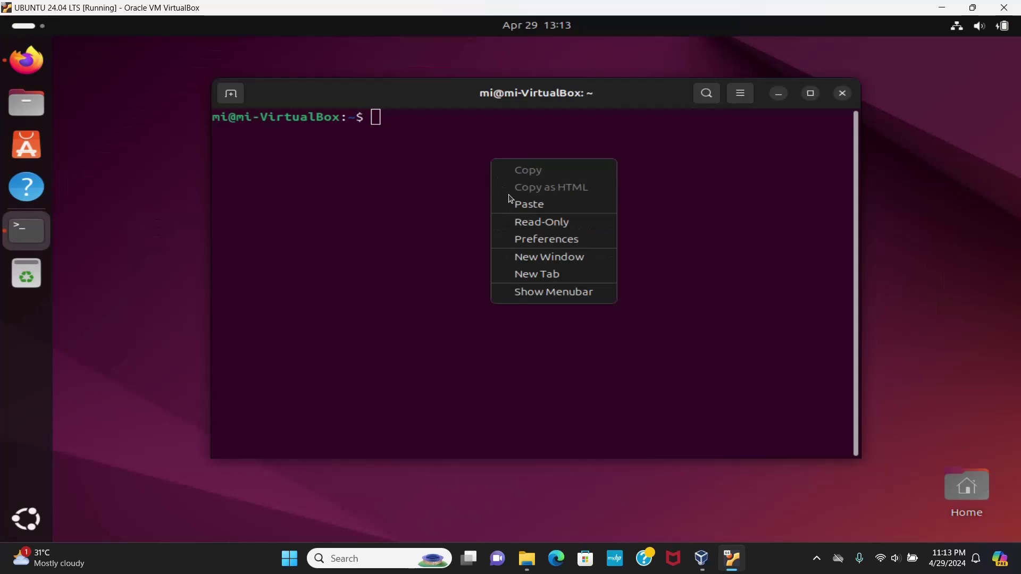
{"action": "left_click", "coordinate": [512, 202]}
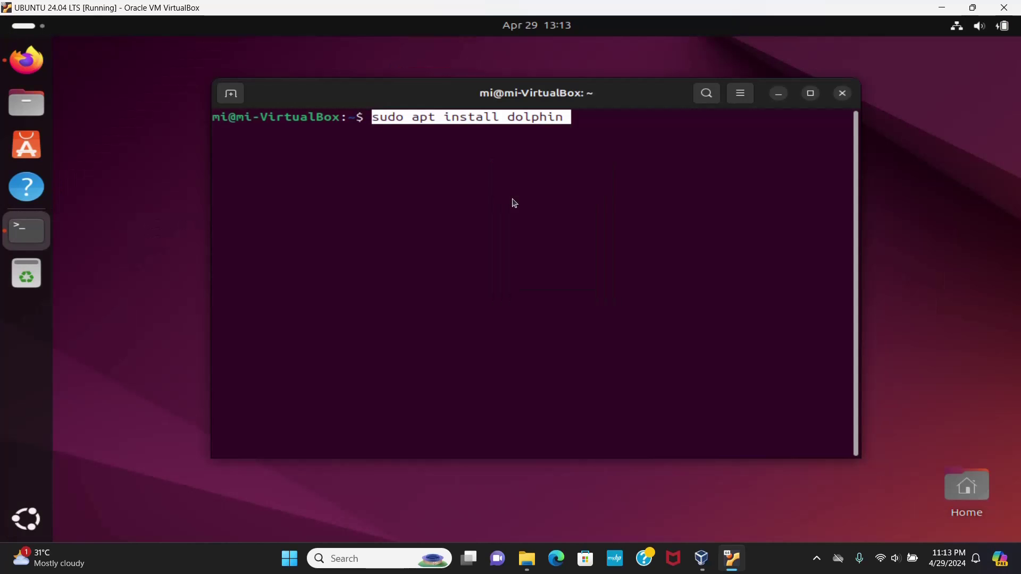
{"action": "left_click", "coordinate": [810, 94]}
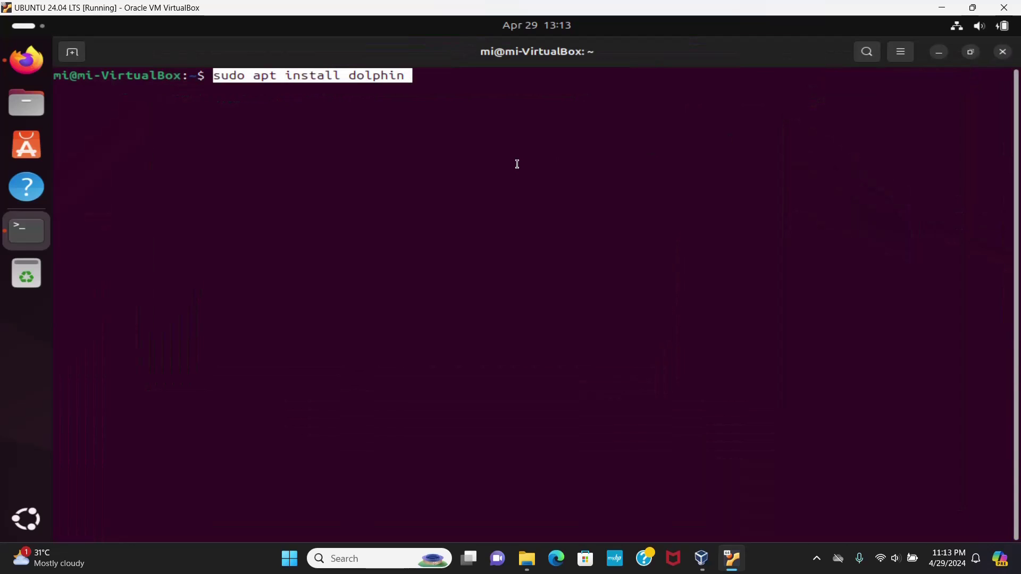
{"action": "key", "text": "Return"}
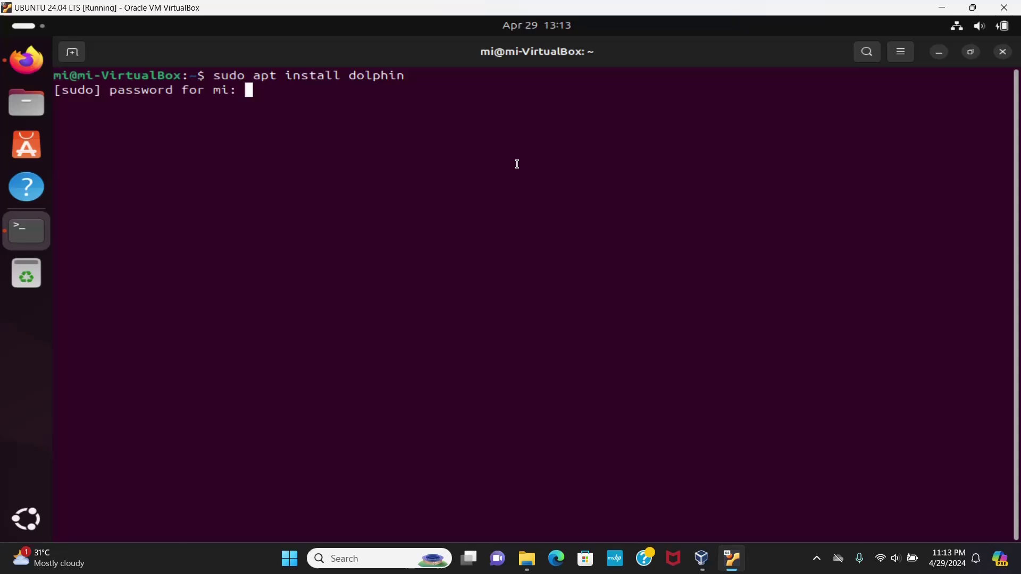
{"action": "key", "text": "Return"}
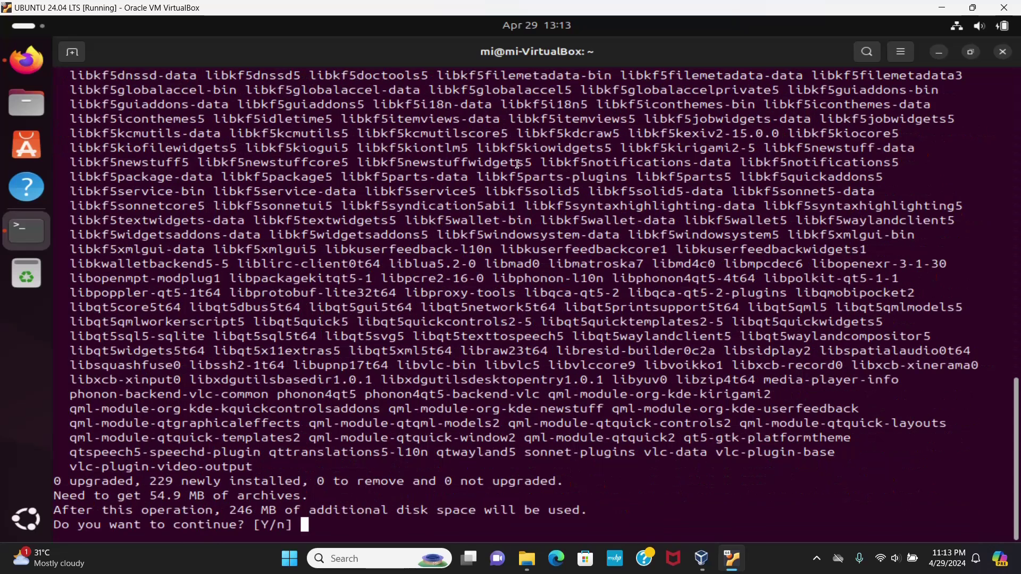
{"action": "type", "text": "Y"}
{"action": "key", "text": "Return"}
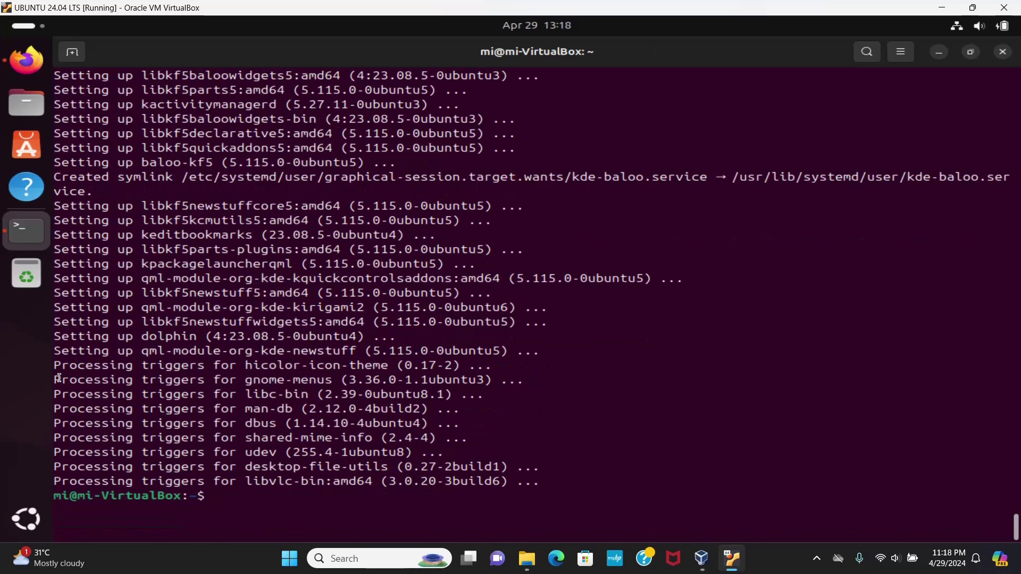
Launch Dolphin from the app overview.
{"action": "left_click", "coordinate": [30, 523]}
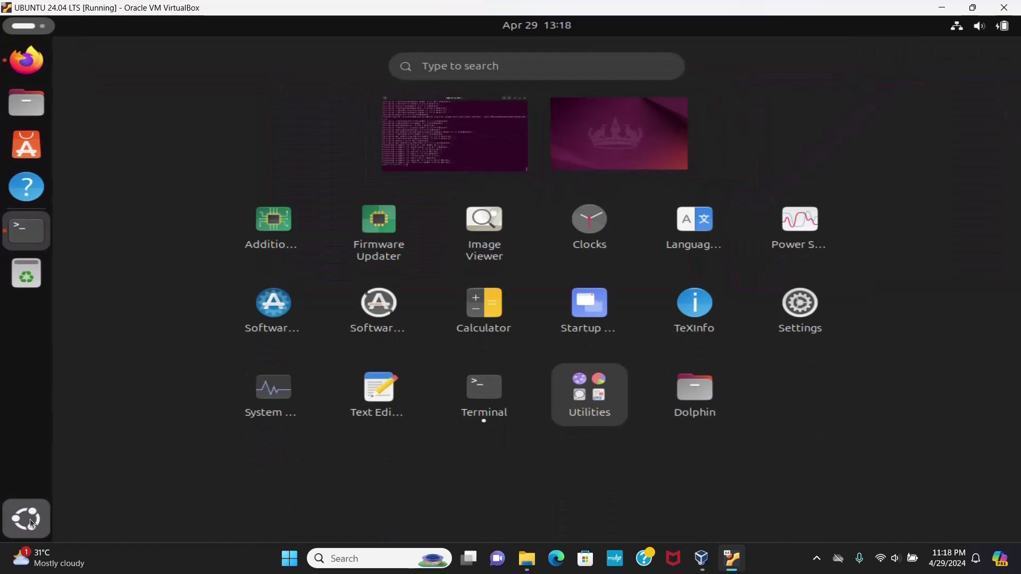
{"action": "type", "text": "d"}
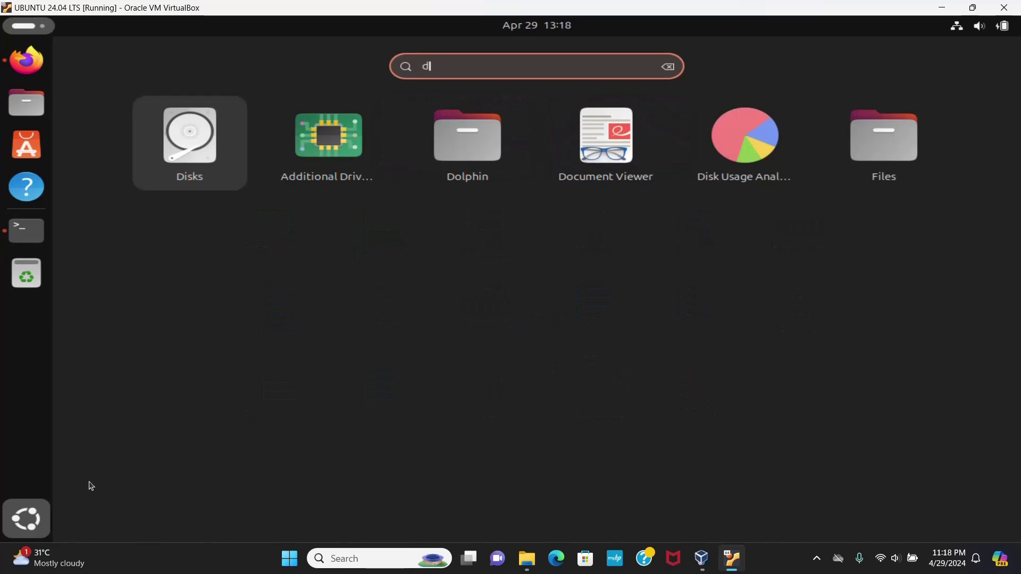
{"action": "right_click", "coordinate": [471, 151]}
{"action": "left_click", "coordinate": [471, 152]}
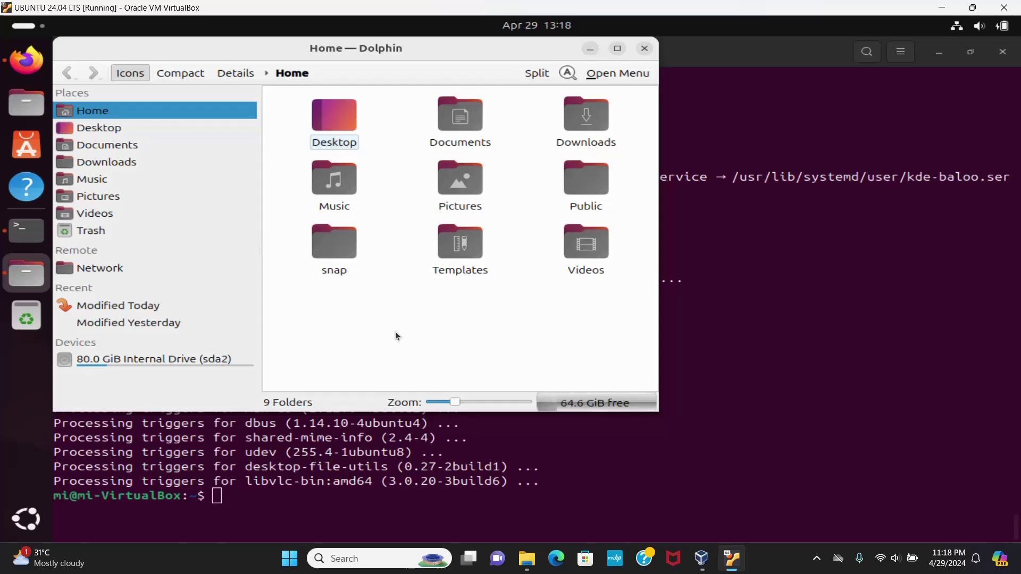
Replace Files with Dolphin in the dock, then power off the virtual machine.
{"action": "right_click", "coordinate": [35, 104]}
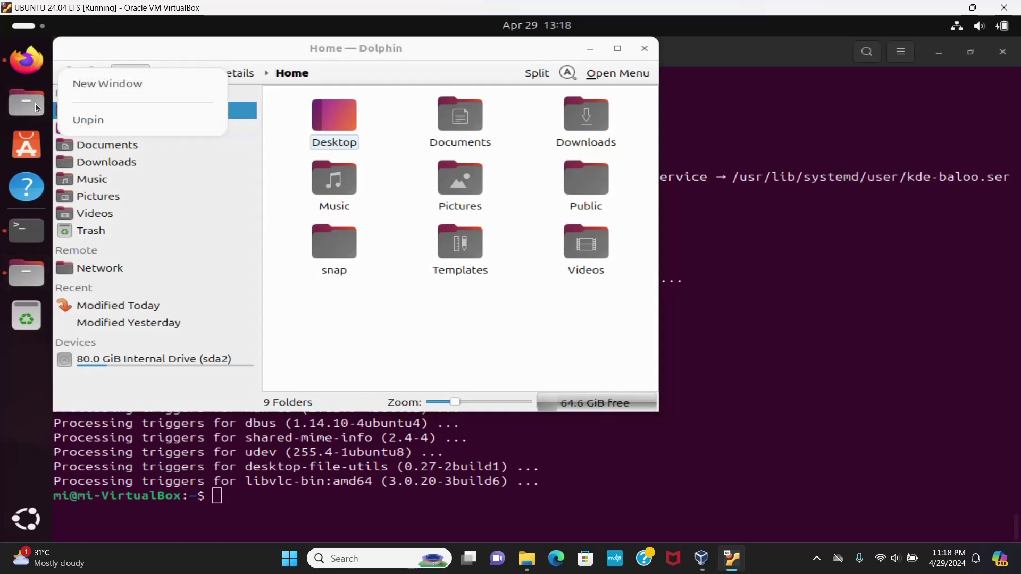
{"action": "left_click", "coordinate": [89, 120]}
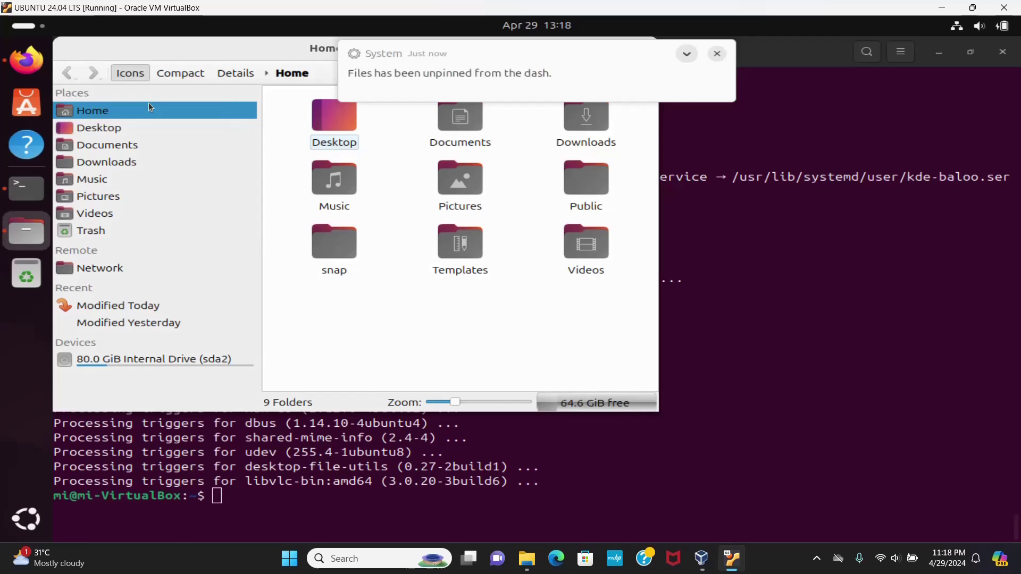
{"action": "mouse_move", "coordinate": [536, 70]}
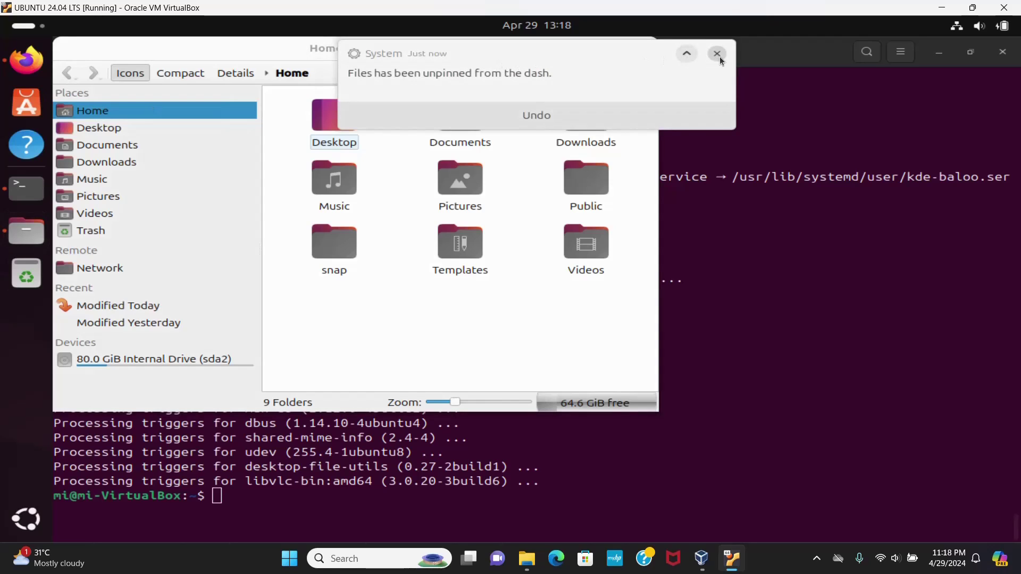
{"action": "left_click", "coordinate": [720, 57]}
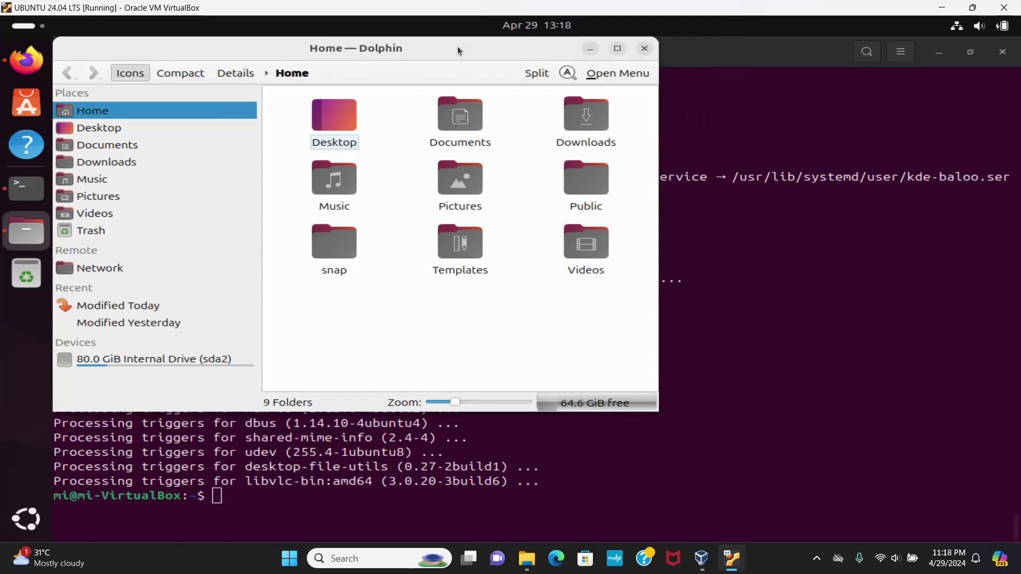
{"action": "right_click", "coordinate": [26, 231]}
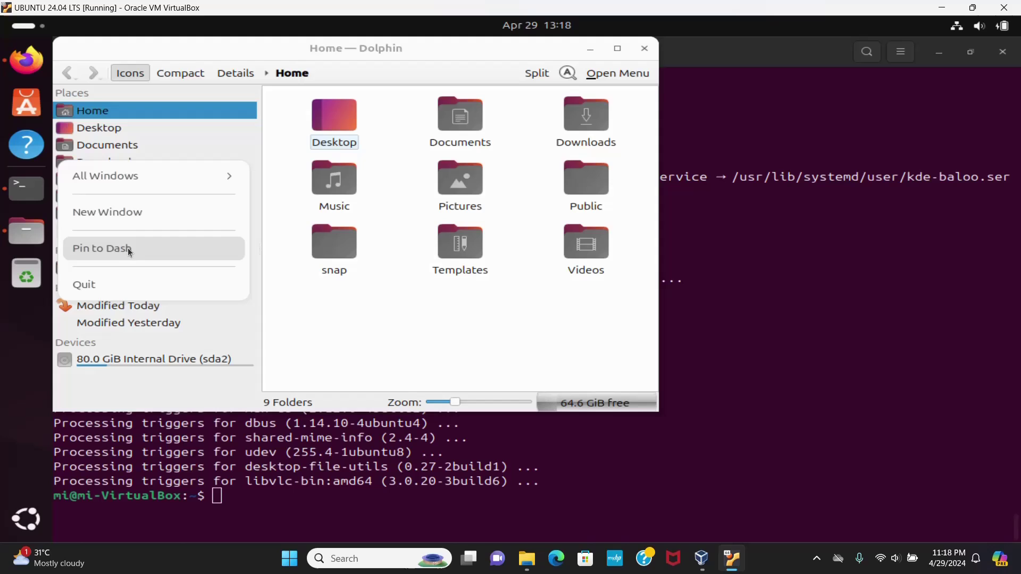
{"action": "left_click", "coordinate": [128, 248]}
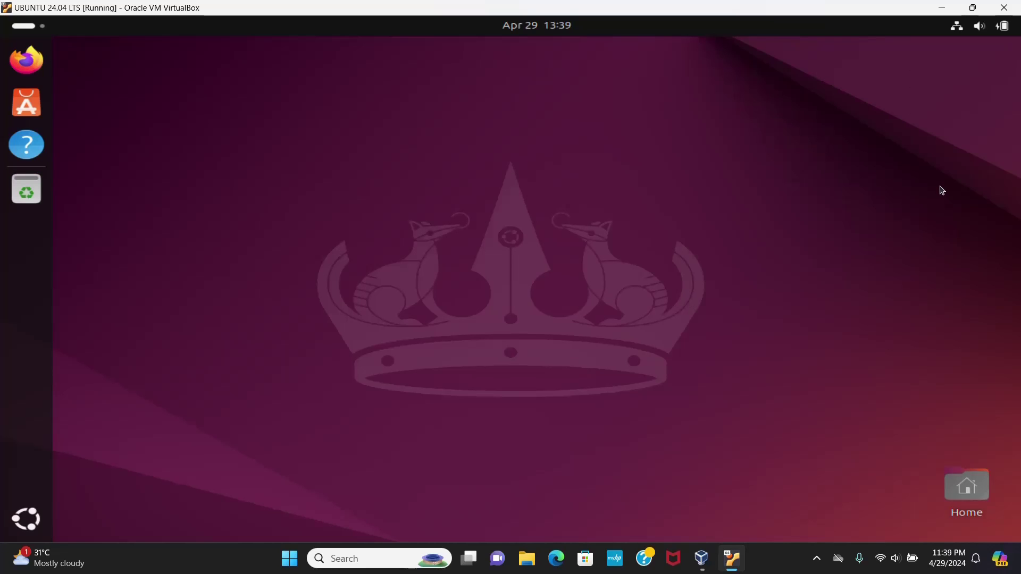
{"action": "left_click", "coordinate": [1004, 8]}
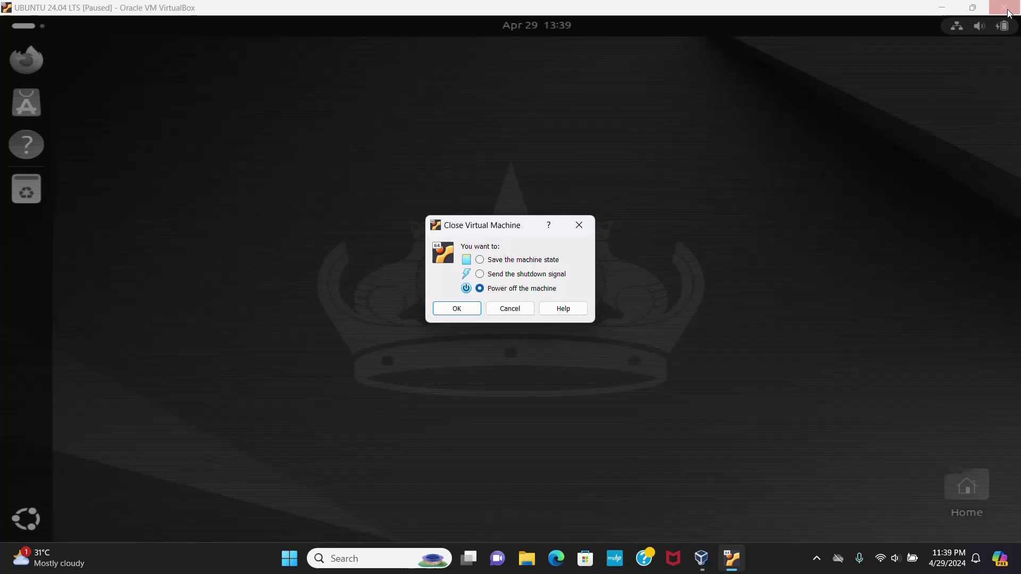
{"action": "left_click", "coordinate": [455, 310]}
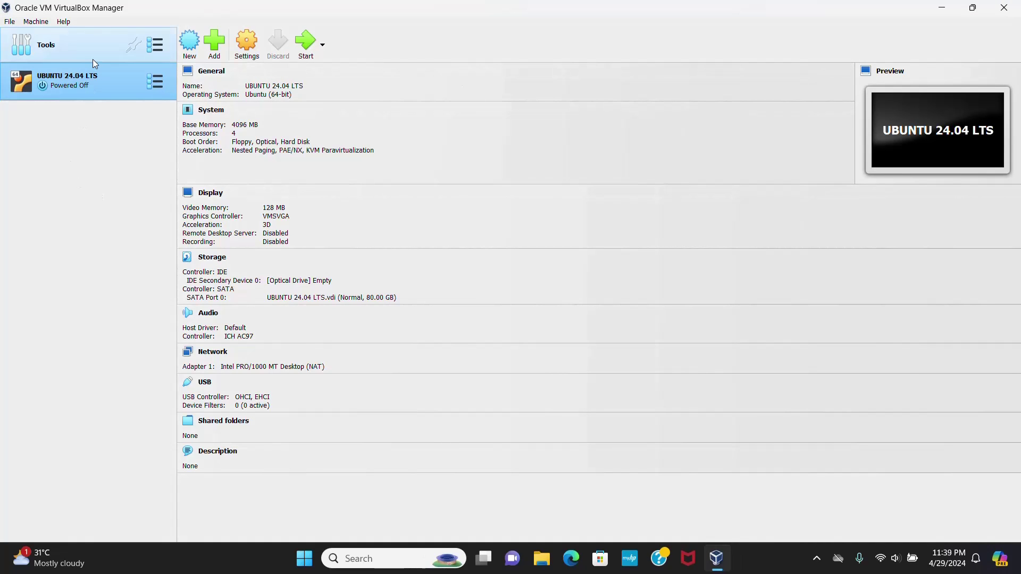
{"action": "right_click", "coordinate": [94, 80]}
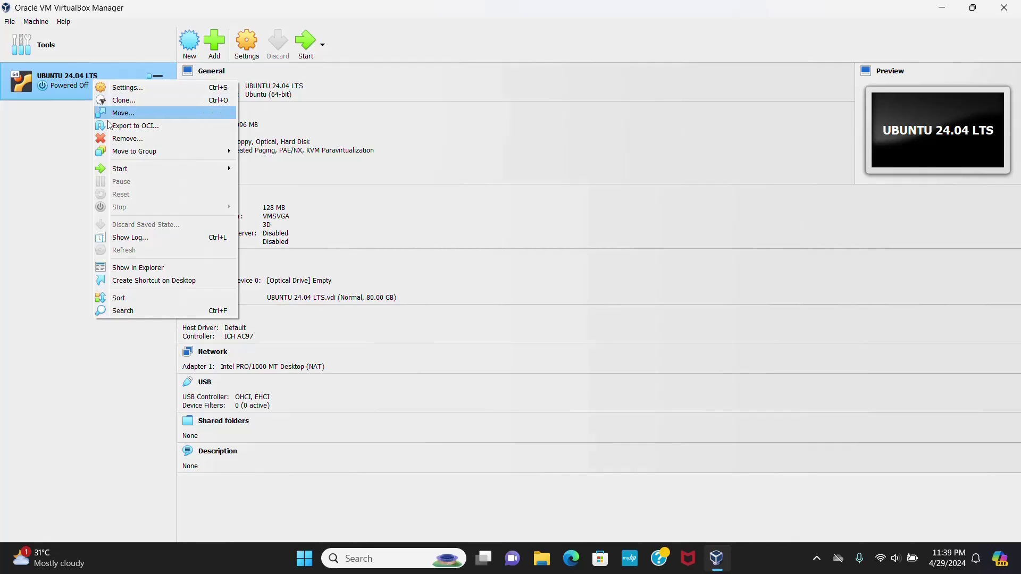
{"action": "left_click", "coordinate": [127, 138]}
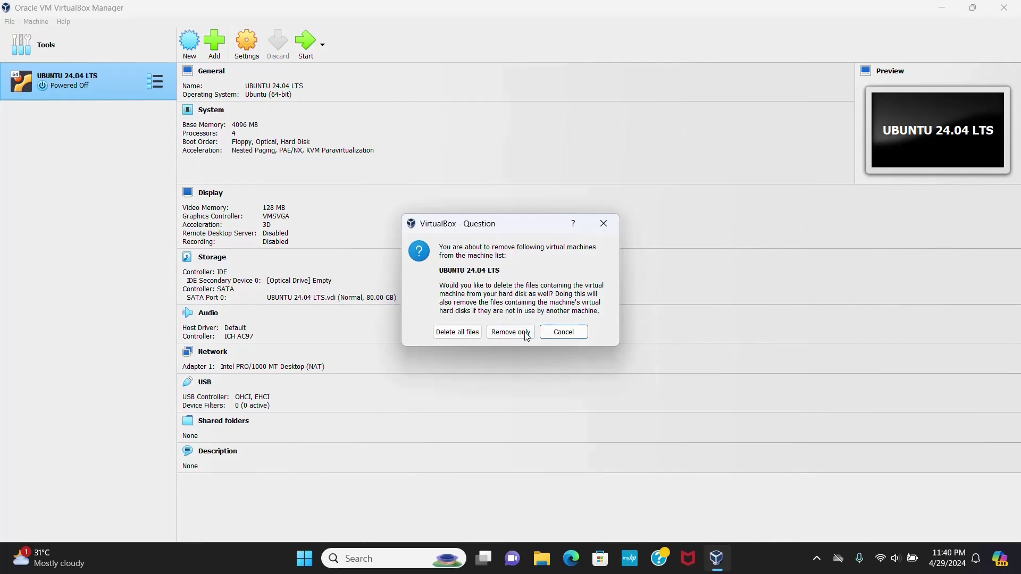
{"action": "left_click", "coordinate": [563, 335]}
{"action": "mouse_move", "coordinate": [972, 7]}
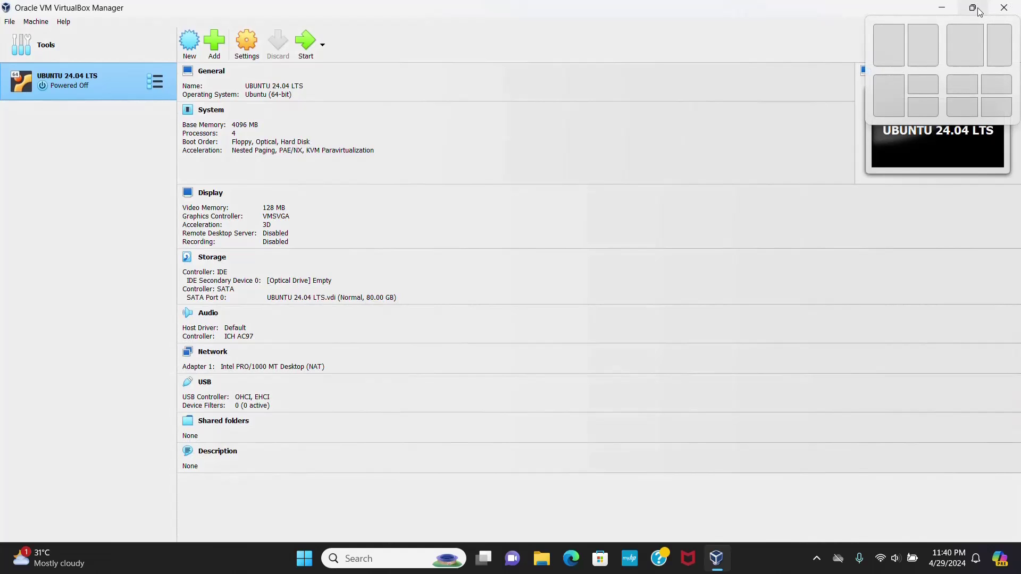
{"action": "left_click", "coordinate": [972, 10]}
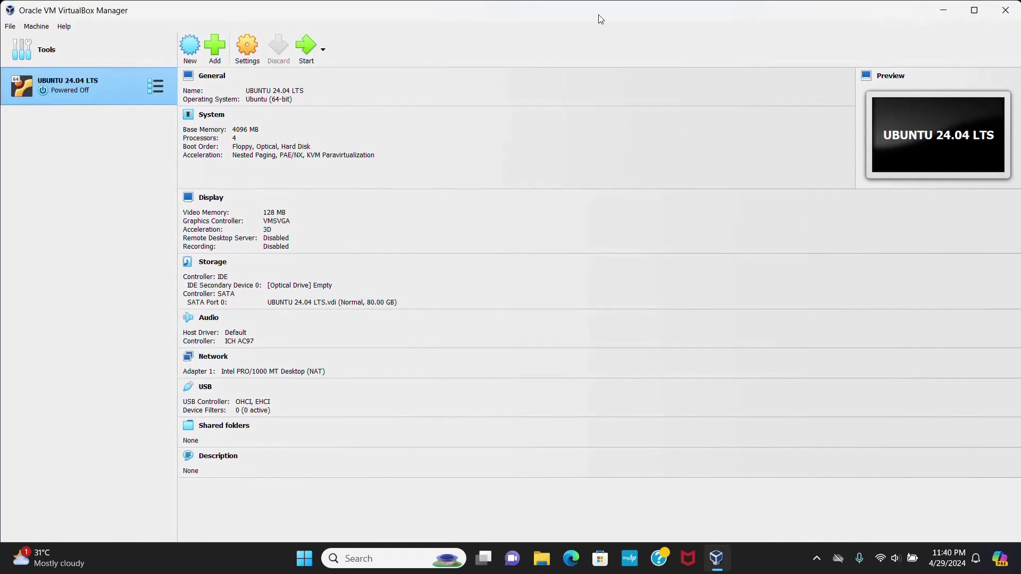